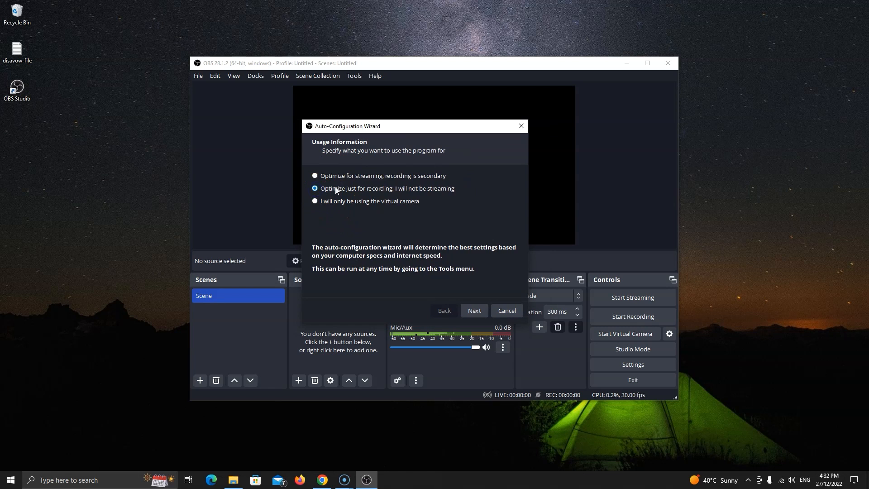
- Complete the auto-configuration wizard for recording only at 1920x1080, preferring 60 FPS, apply the suggested settings, and maximize the window
click(473, 310)
click(458, 184)
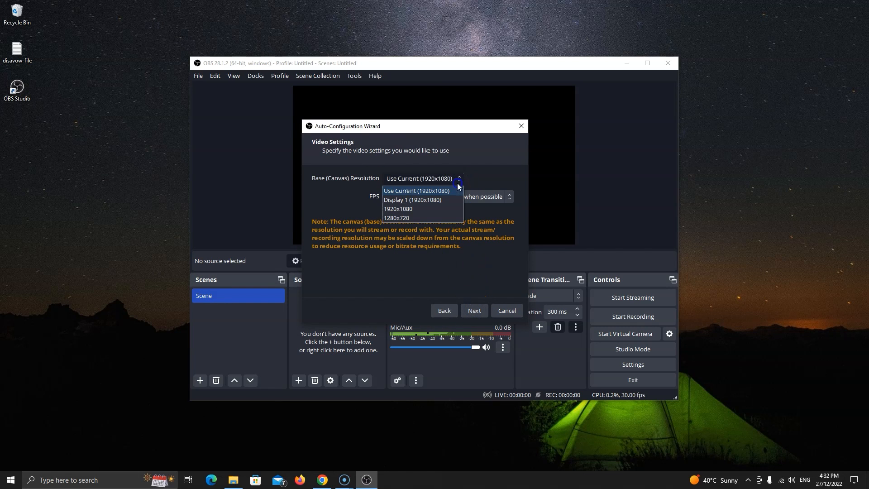
click(499, 196)
click(519, 207)
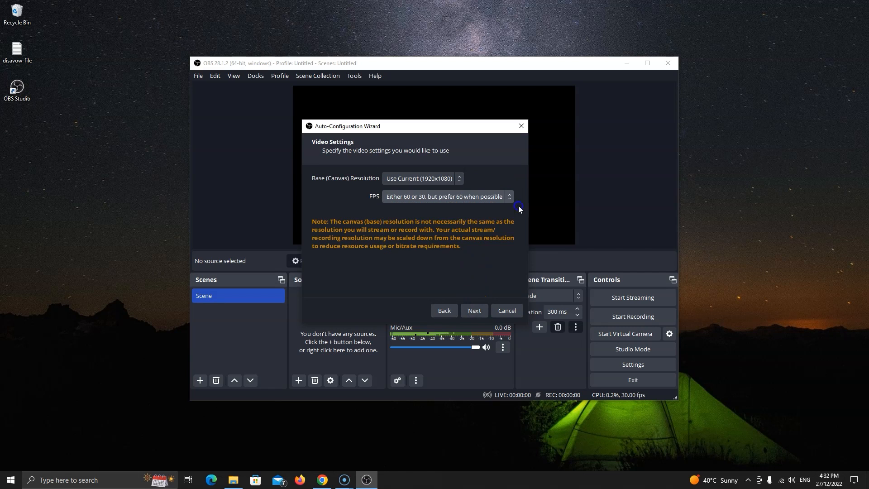
click(476, 311)
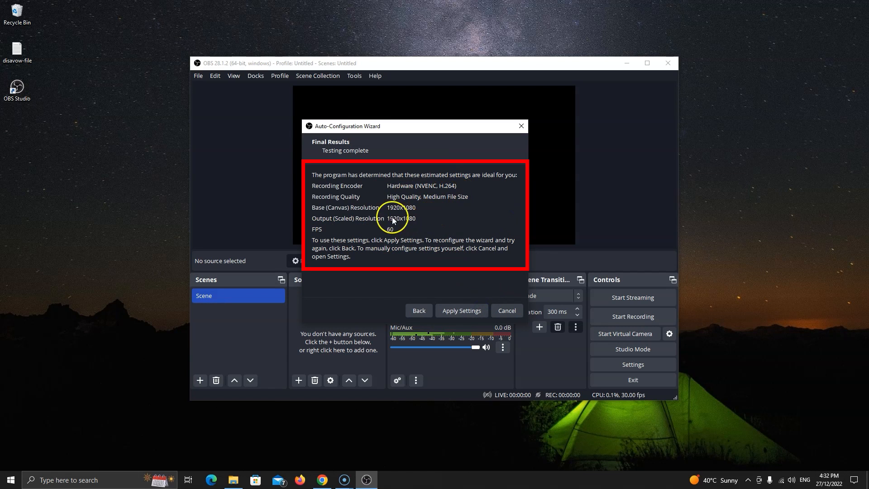
click(460, 311)
click(646, 67)
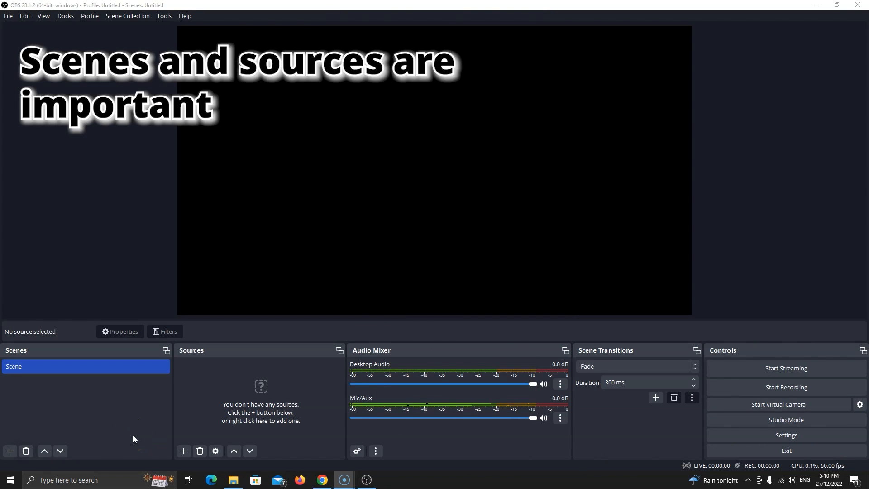
- Rename the default scene to Gameplay
click(160, 419)
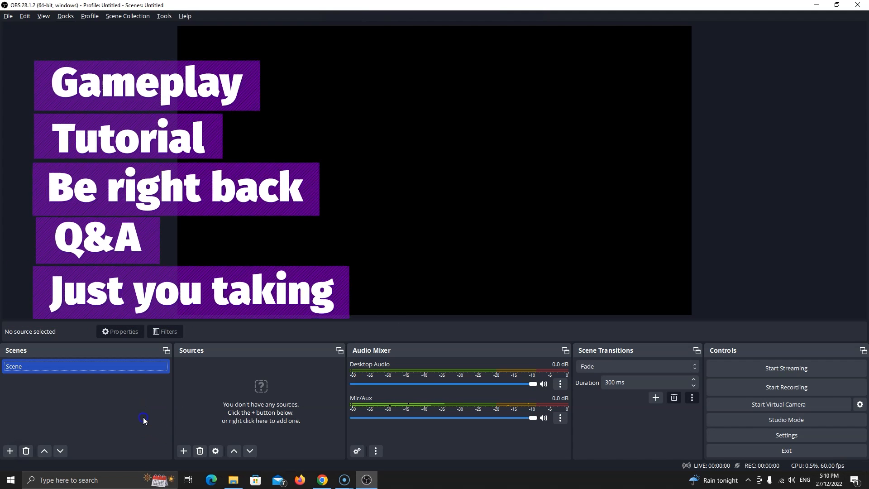
right_click(77, 368)
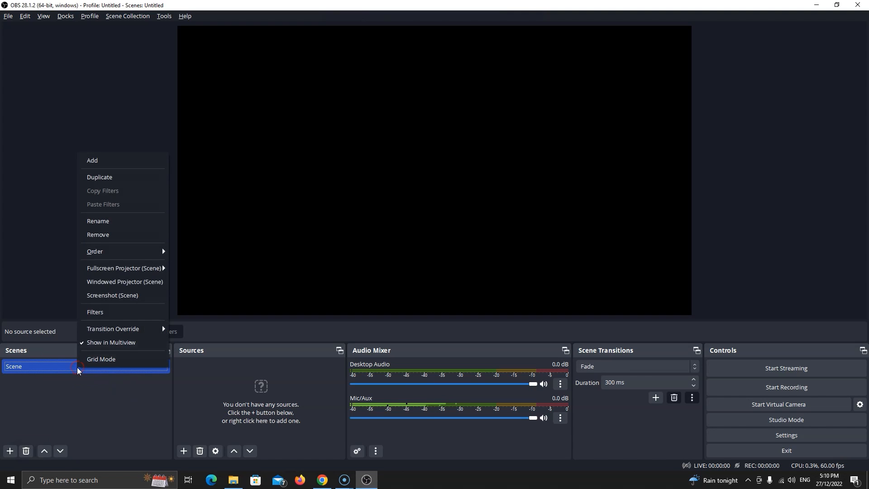
click(104, 221)
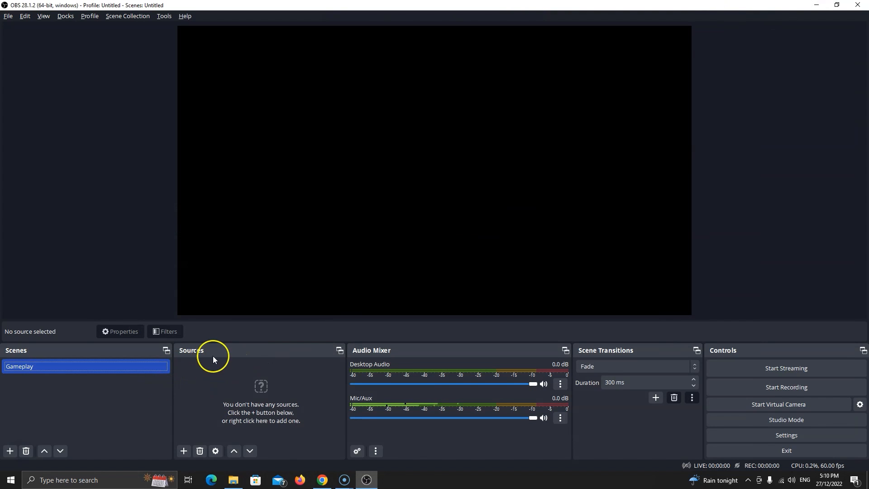
- Add a new Game Capture source with its default name to the Gameplay scene and dismiss its properties
click(184, 450)
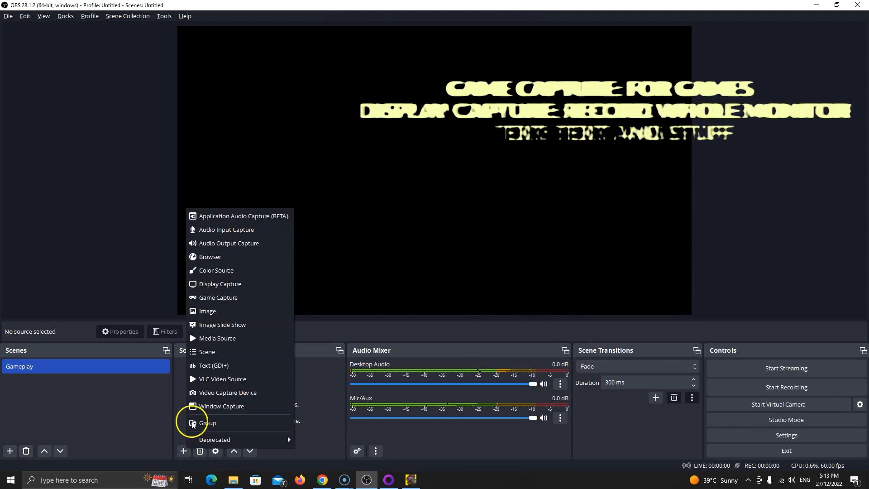
click(203, 299)
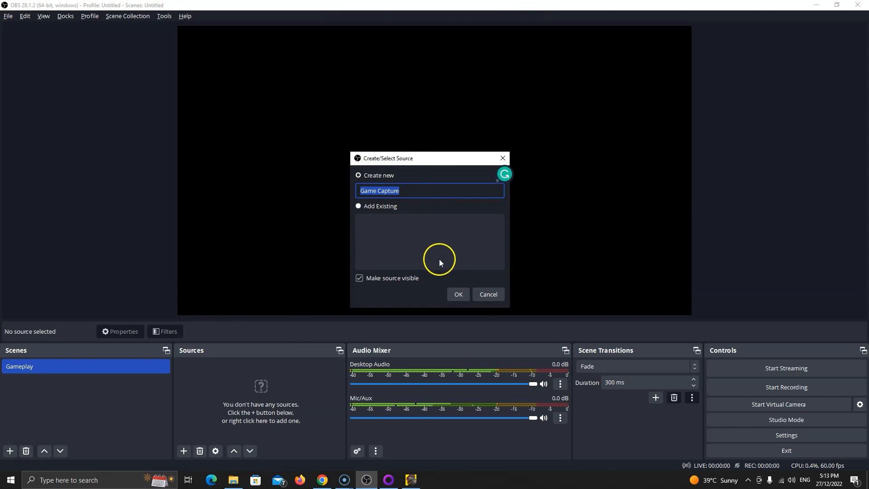
click(455, 295)
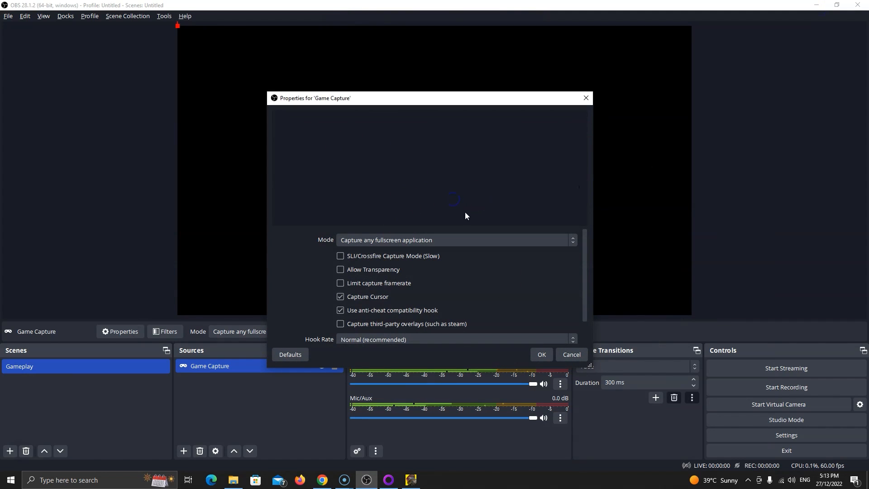
click(569, 353)
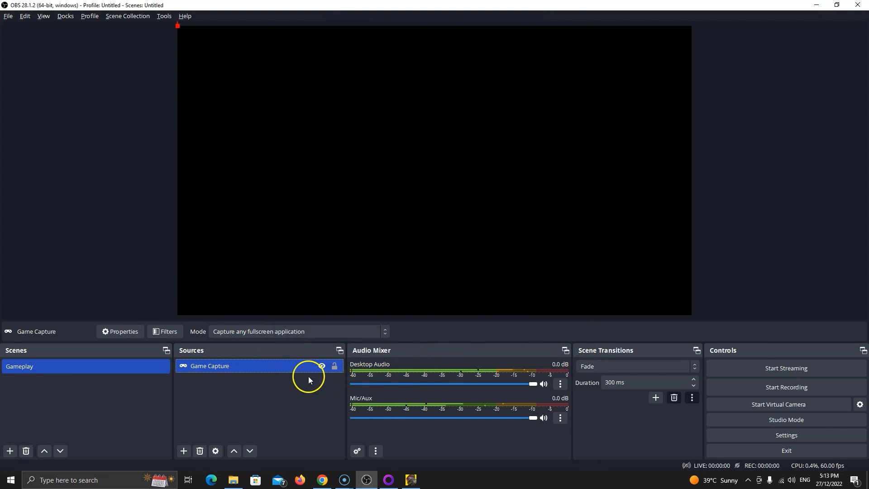
- Set the Game Capture source to capture the specific Cyberpunk 2077 window, and enlarge it to fill the canvas
double_click(219, 367)
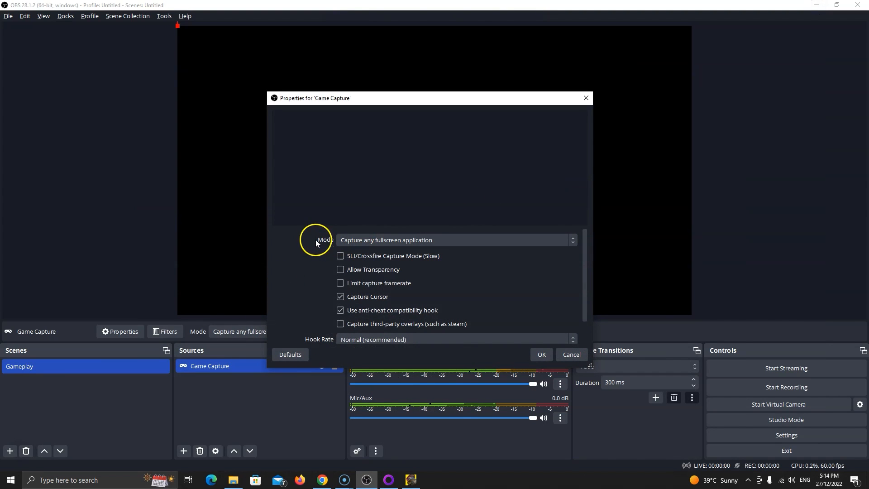
click(349, 240)
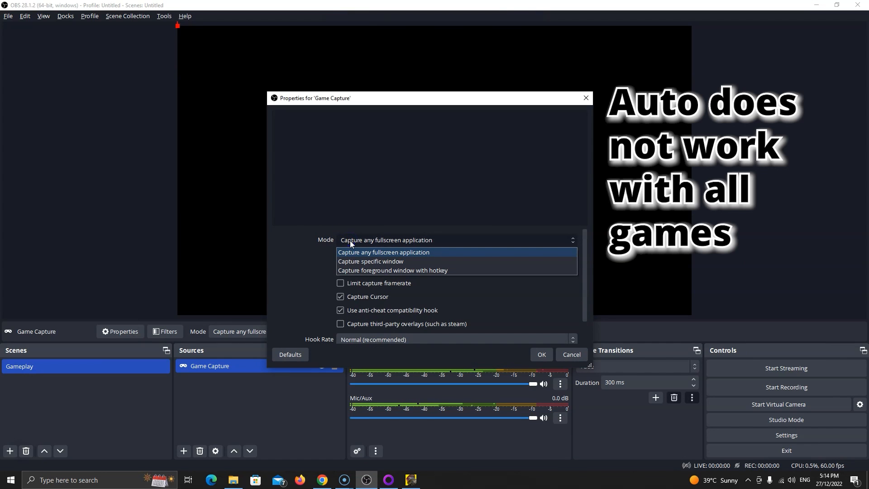
click(383, 261)
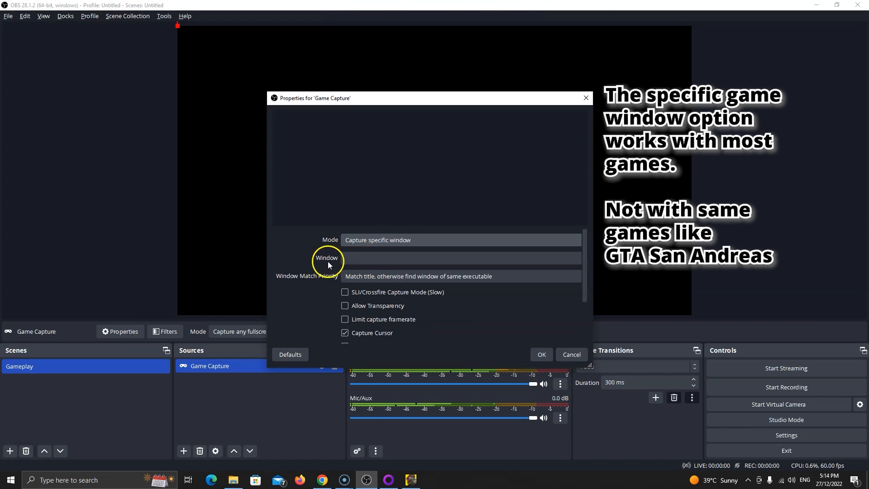
click(406, 259)
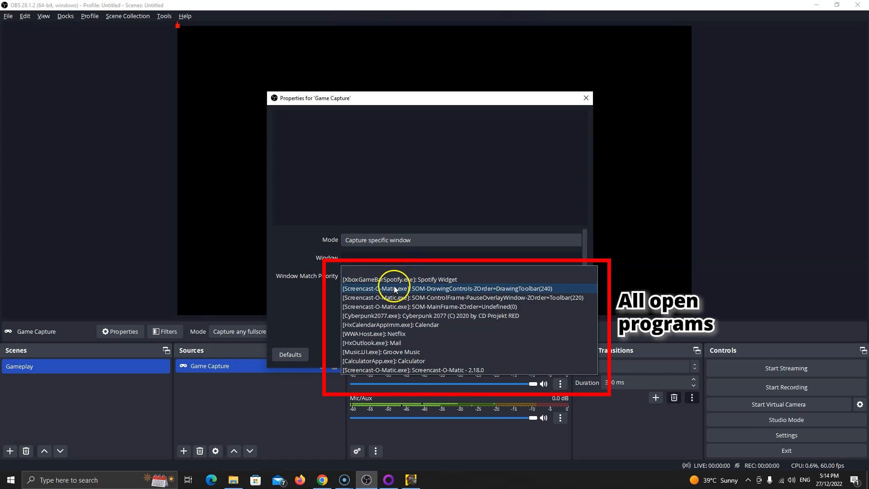
click(397, 317)
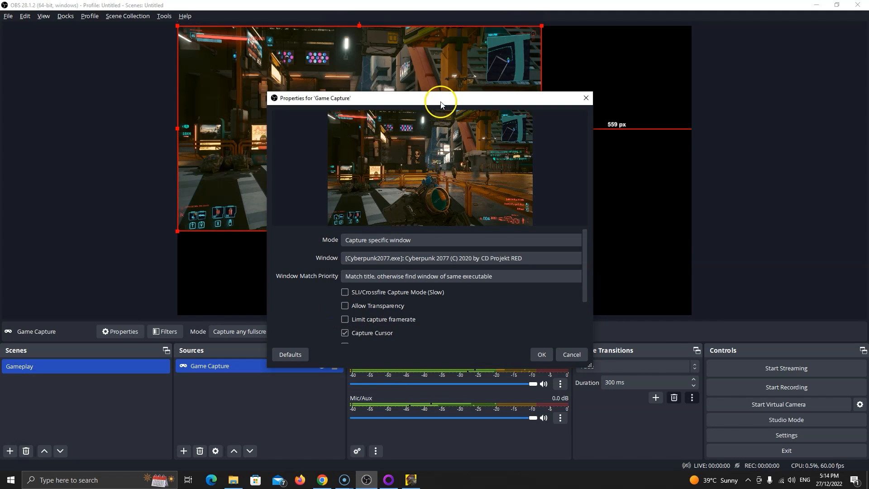
drag(440, 92, 442, 78)
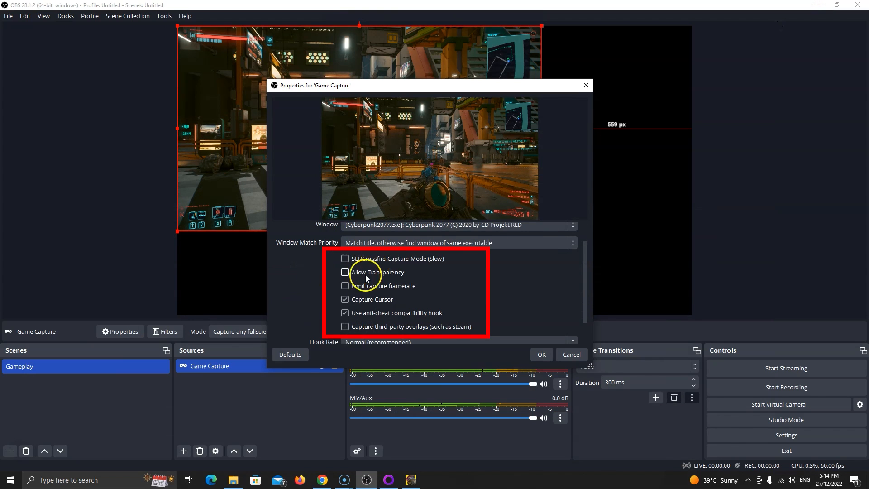
scroll(377, 285, down, 2)
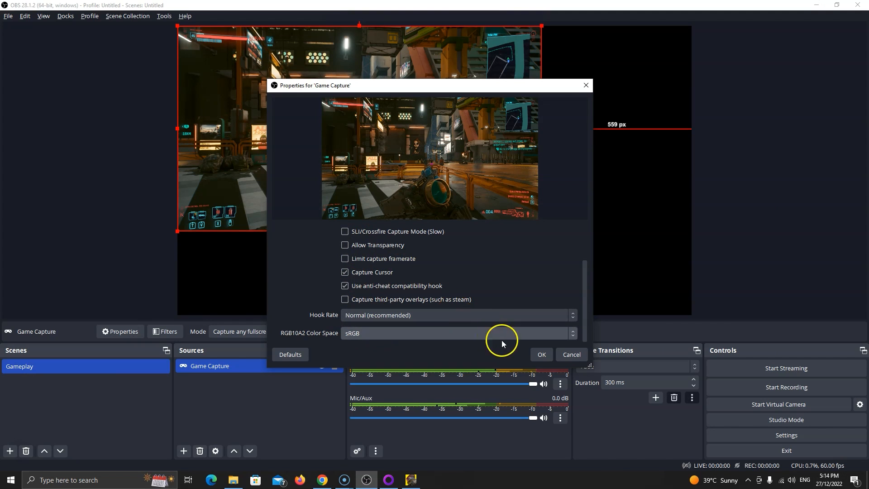
click(541, 355)
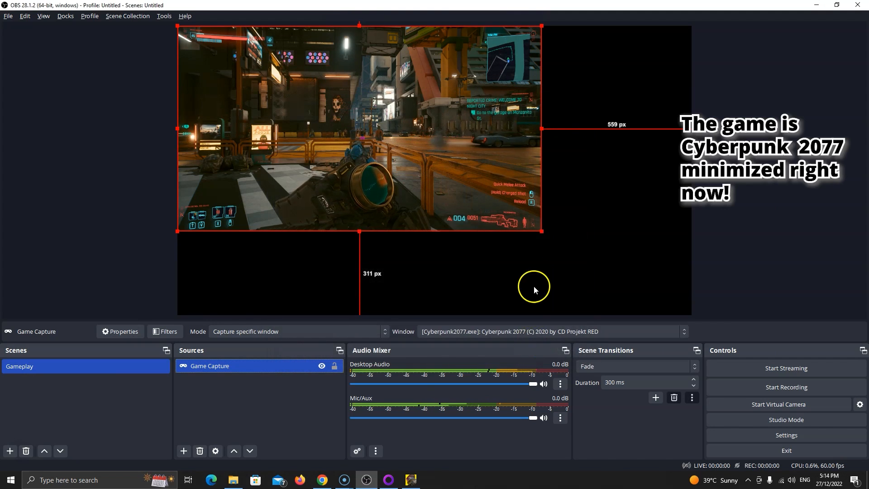
drag(540, 231, 691, 314)
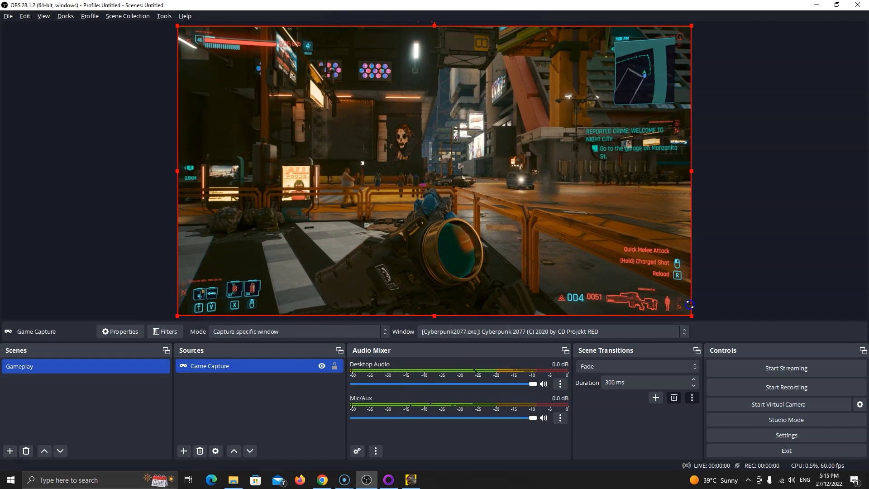
click(736, 273)
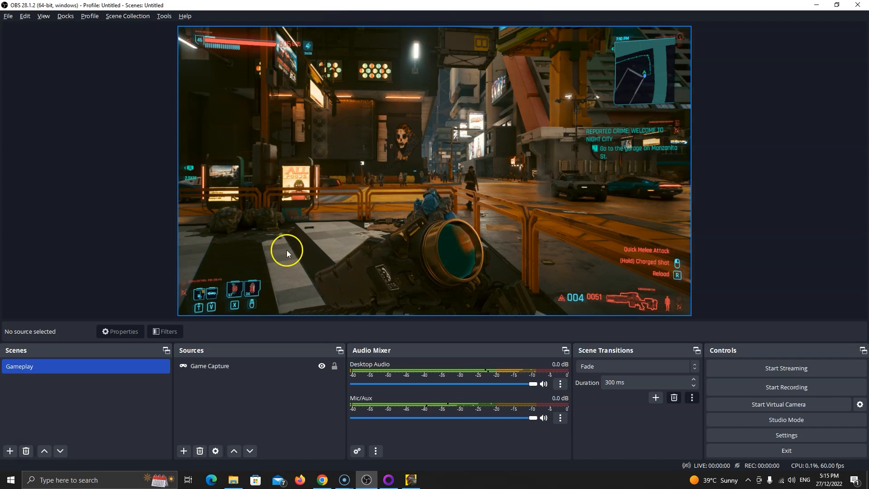
- Add a new Video Capture Device source with its default name for the webcam
click(184, 451)
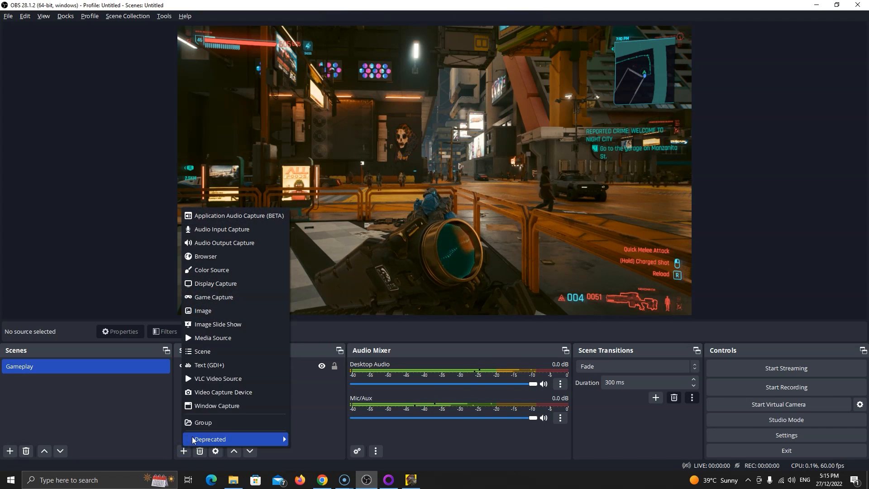
click(216, 392)
click(458, 293)
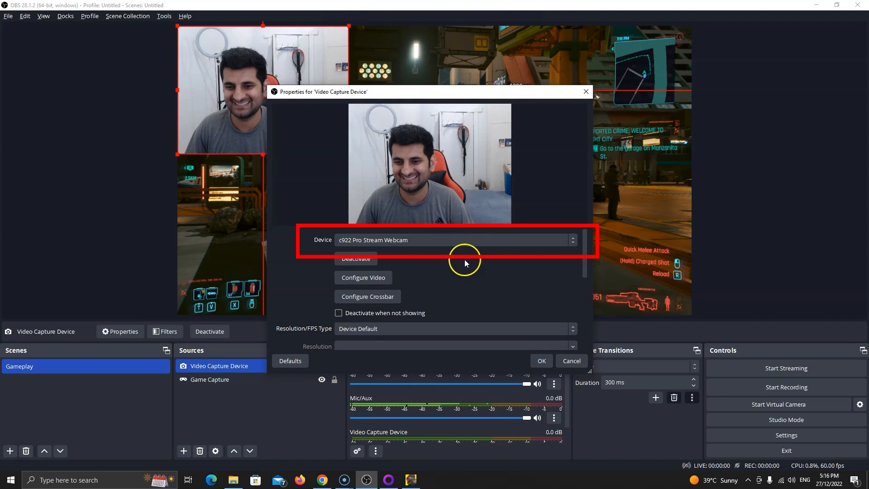
- Try OBS Virtual Camera as the capture device and switch back to c922 Pro Stream Webcam
click(421, 241)
click(367, 263)
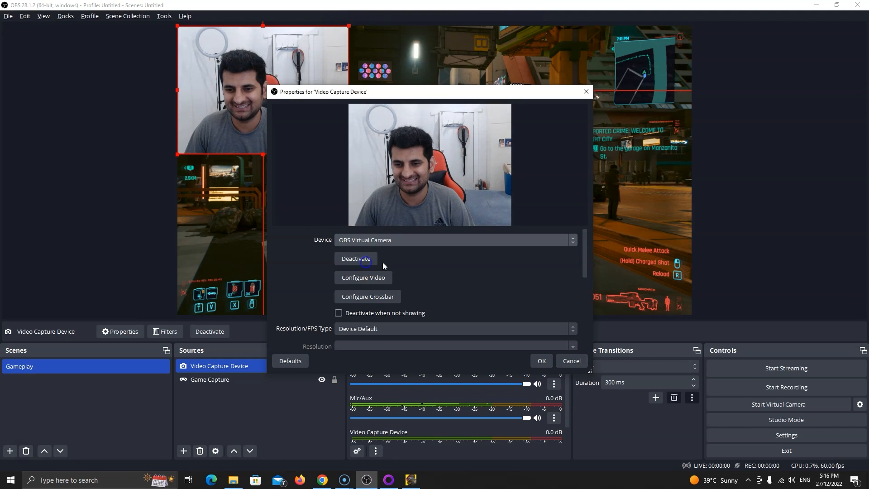
click(358, 240)
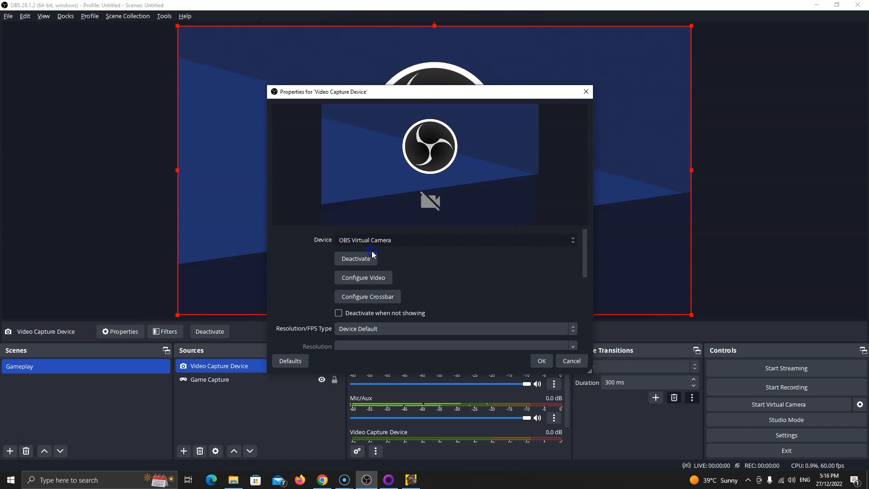
click(371, 252)
- Look at the webcam's video configuration, cancel it without changes, and accept the Video Capture Device properties
scroll(317, 269, down, 1)
click(362, 254)
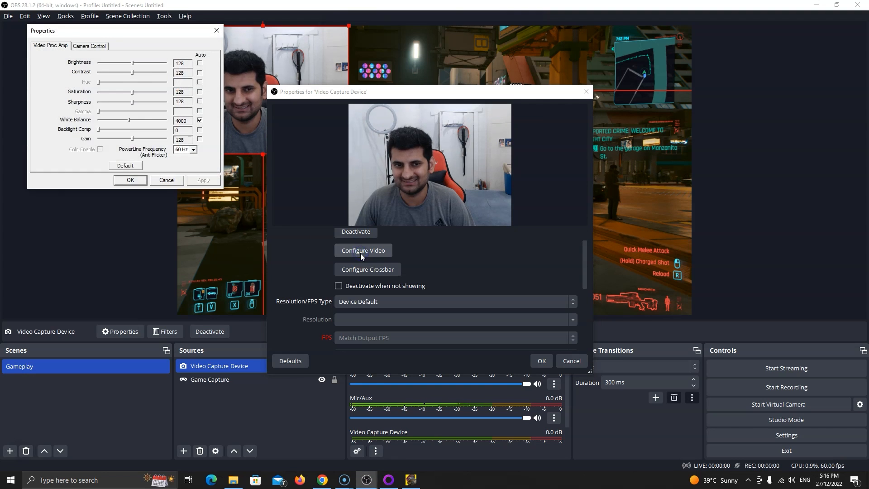
click(163, 180)
scroll(298, 254, up, 1)
scroll(298, 255, down, 1)
click(542, 361)
- Shrink the webcam picture and place it near the canvas's upper edge, just beside the game's minimap
drag(348, 154, 304, 123)
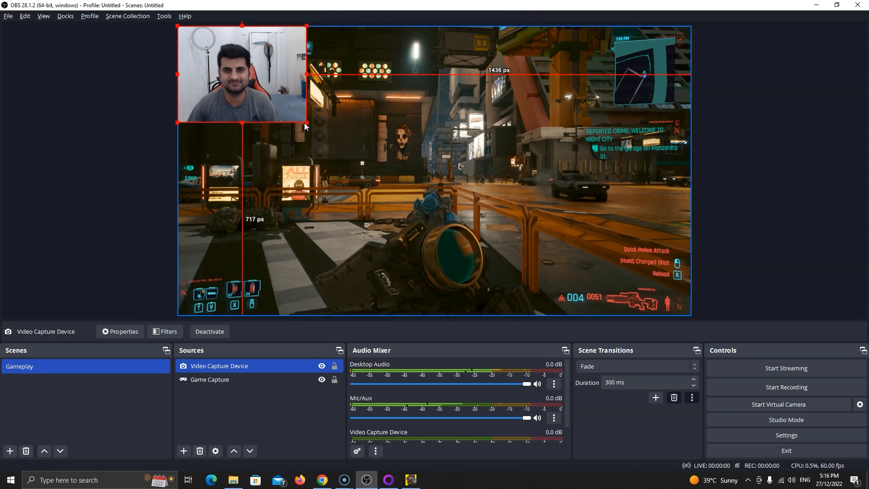
drag(244, 93, 543, 76)
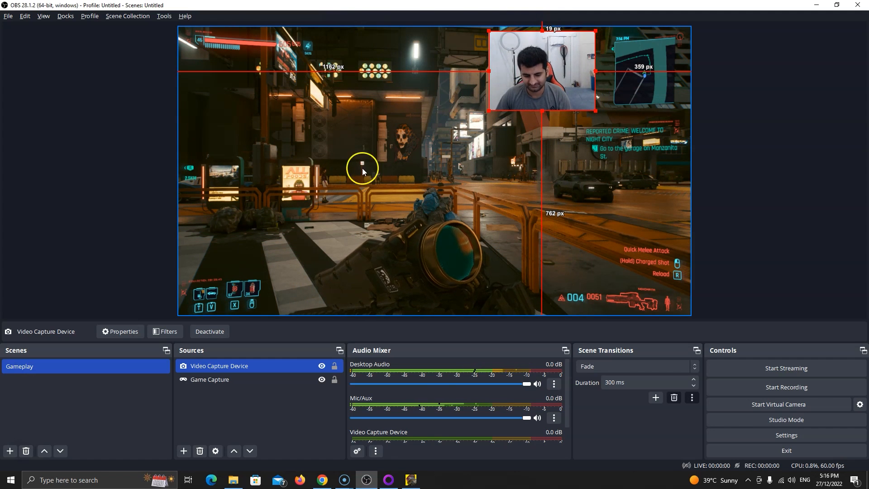
drag(489, 71, 484, 70)
drag(542, 110, 540, 108)
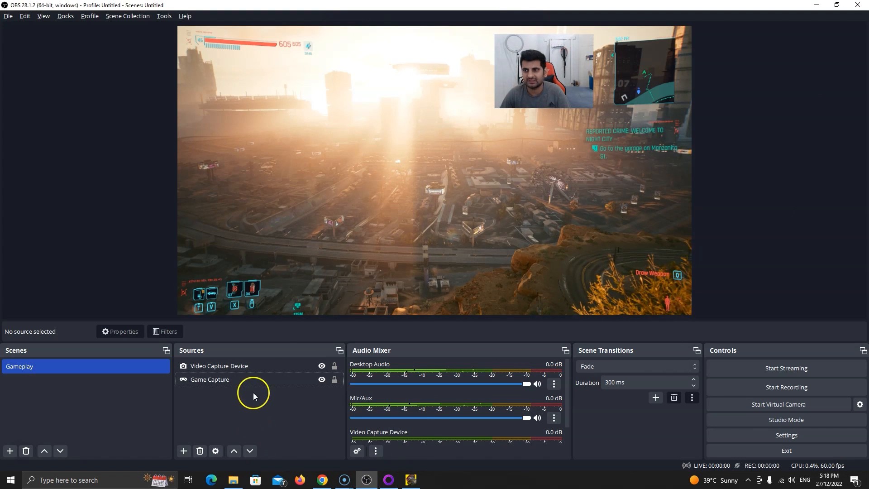
- Add a new Text (GDI+) source called Name to the Gameplay scene
click(183, 451)
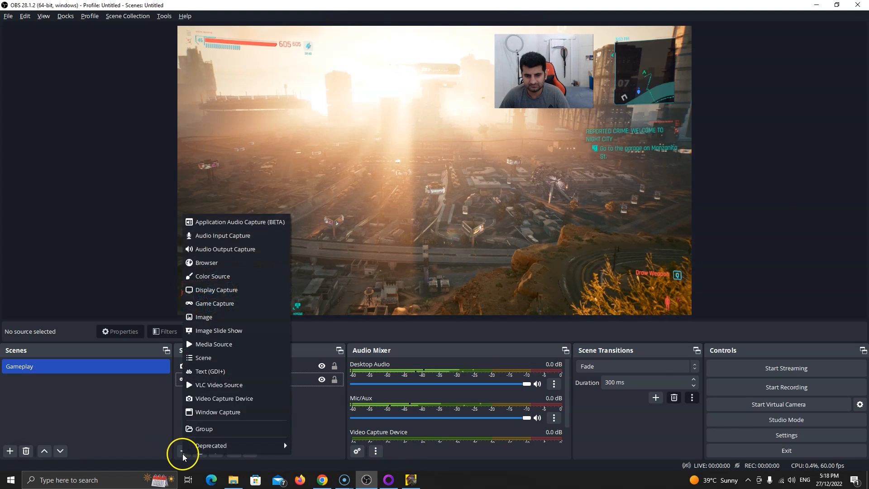
click(232, 372)
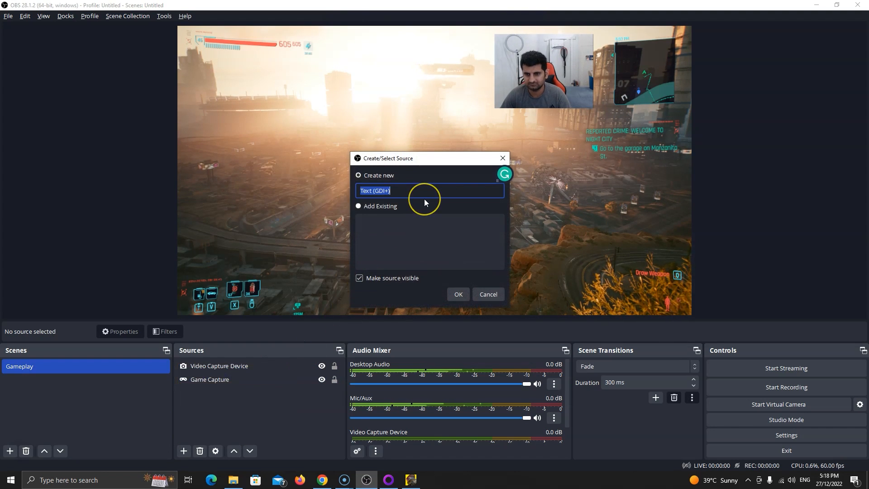
text(Name)
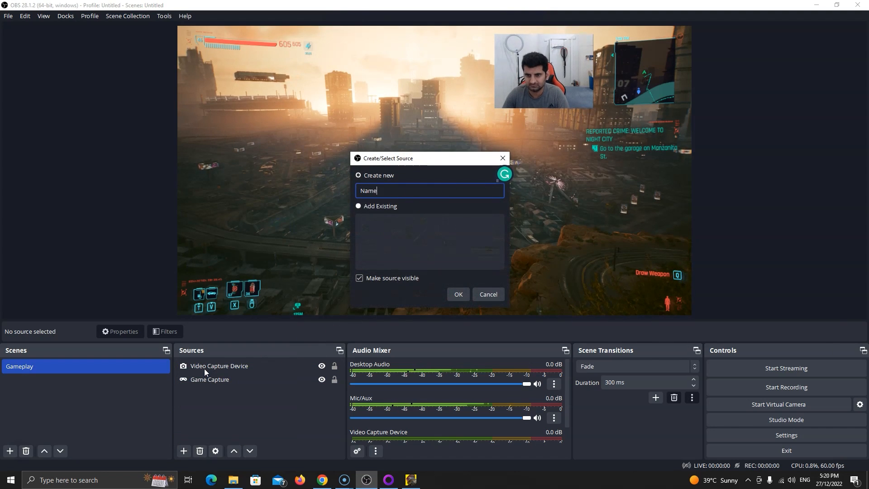
click(458, 294)
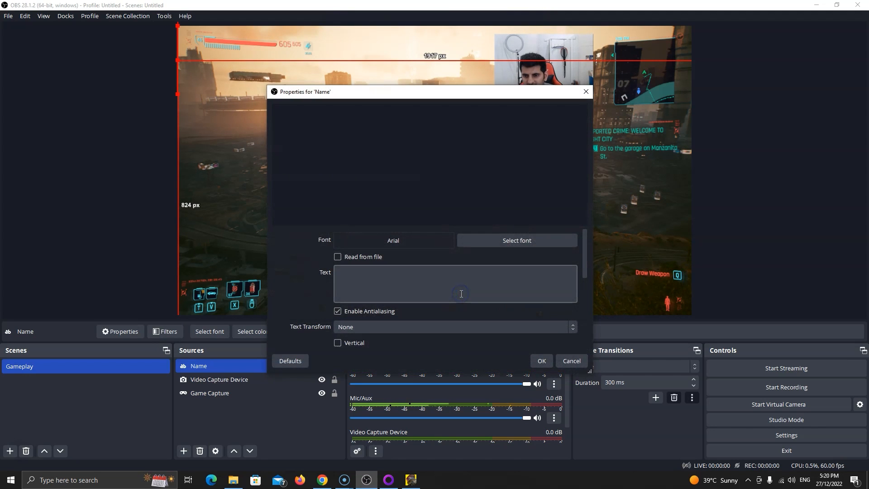
- Leave reading from a file disabled for the Name source and enter the streamer's name as its text
click(368, 258)
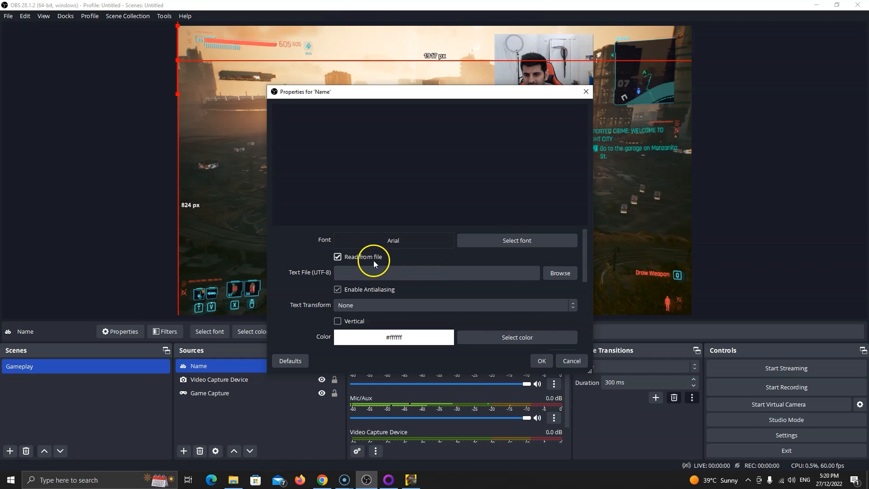
click(374, 257)
click(383, 275)
text(Madhsudhan)
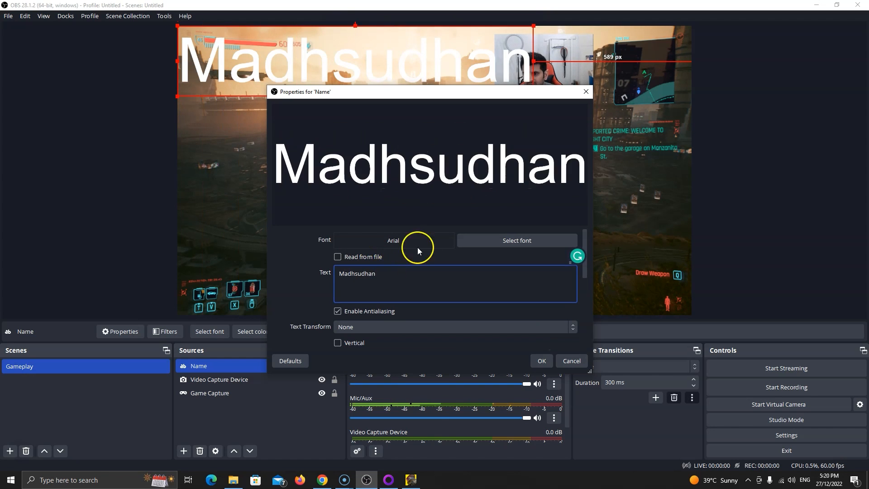
- Set the Name text's font to Calibri with the Bold style and a much smaller size
click(498, 240)
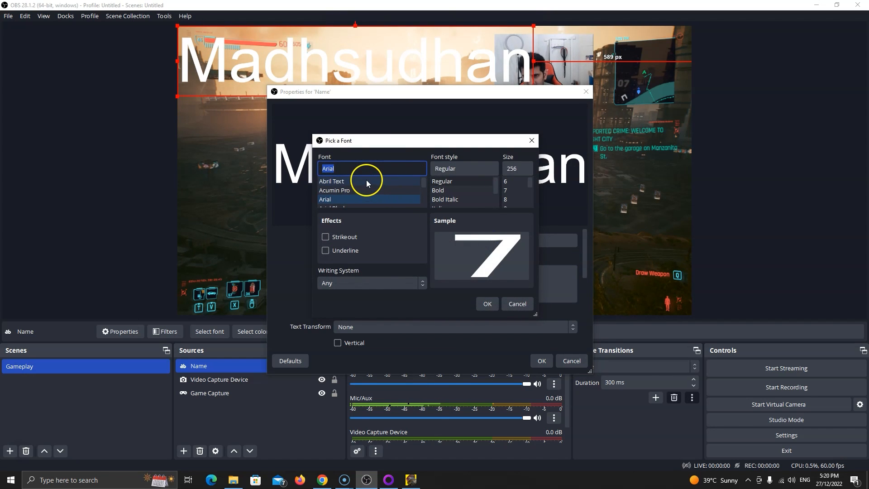
key(c)
scroll(463, 181, down, 1)
scroll(456, 186, up, 1)
click(455, 190)
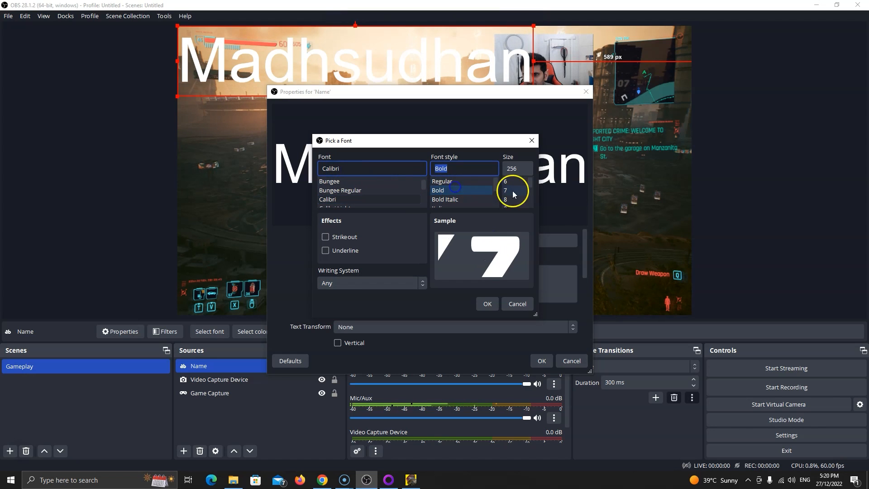
scroll(512, 190, down, 5)
click(509, 199)
click(359, 280)
click(359, 279)
click(485, 304)
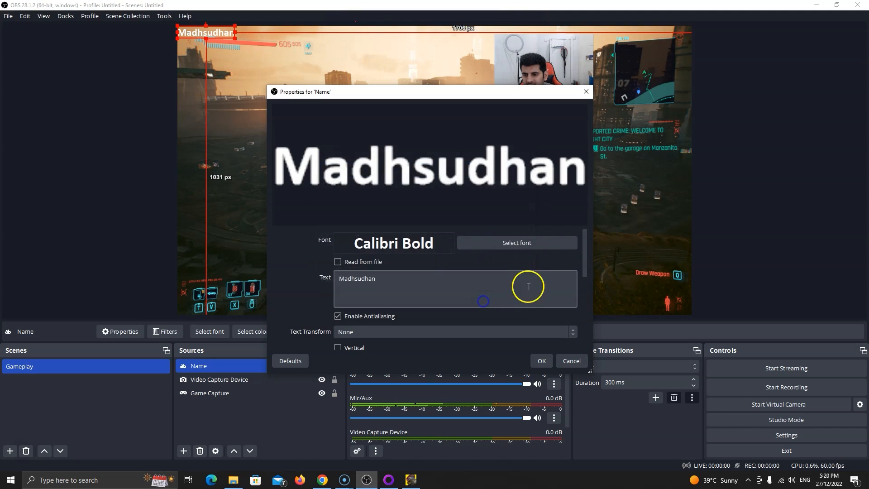
- Keep antialiasing enabled for the Name text and set its colour to black (#000000)
click(337, 316)
click(338, 316)
click(338, 317)
scroll(586, 270, down, 5)
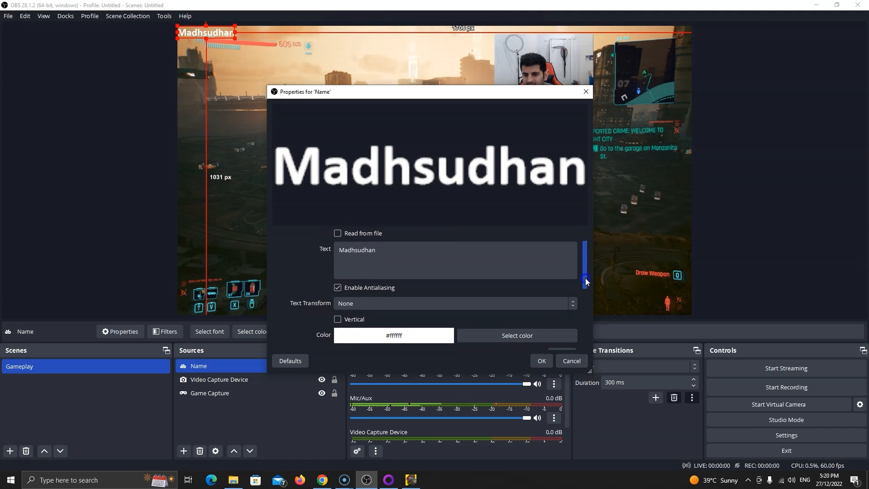
click(485, 254)
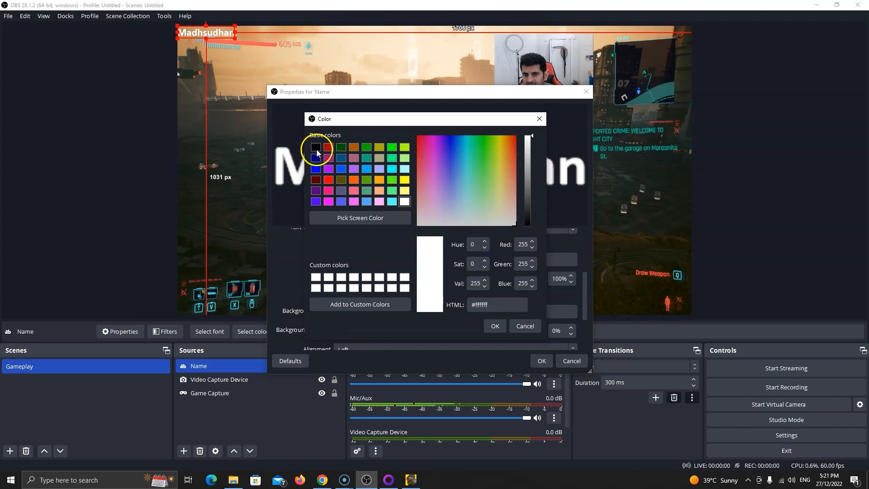
click(316, 146)
click(496, 326)
- Set the Name text's background colour to green (#55ff00), leave the background opacity at 0%, and accept the properties
scroll(584, 298, down, 3)
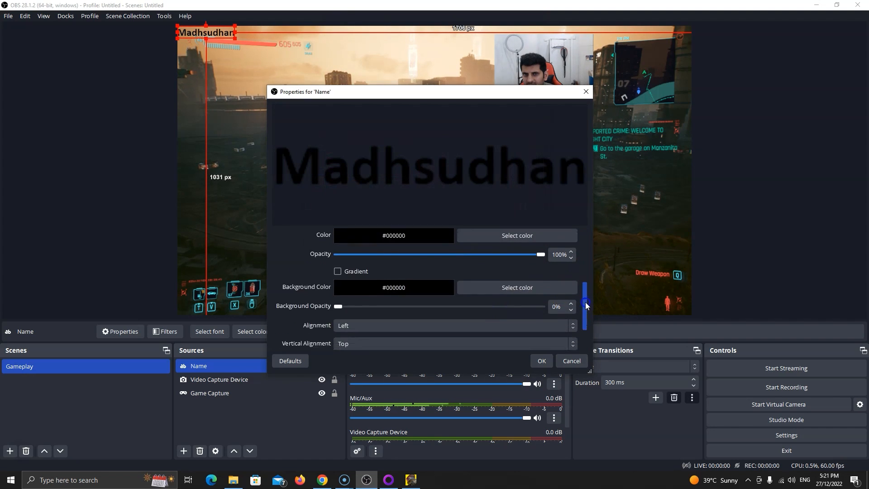
click(474, 260)
click(391, 179)
click(496, 326)
mouse_move(335, 278)
mouse_down()
mouse_move(499, 283)
mouse_move(338, 279)
mouse_up()
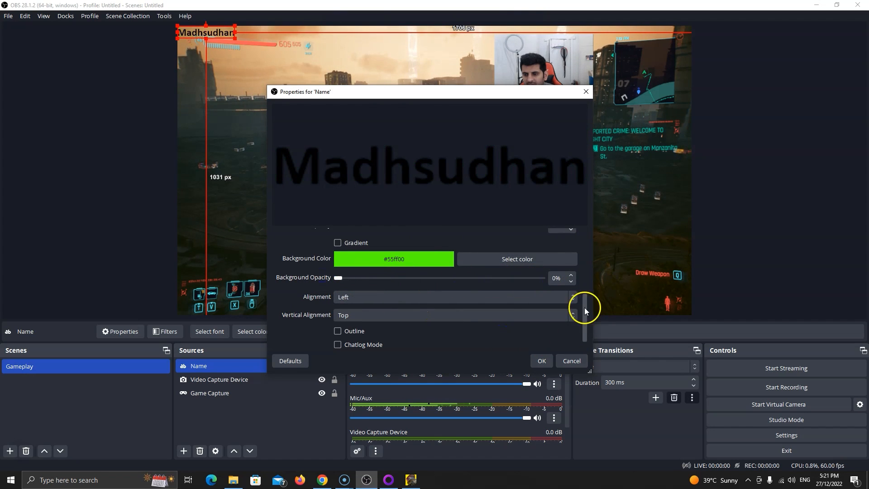
scroll(582, 307, down, 2)
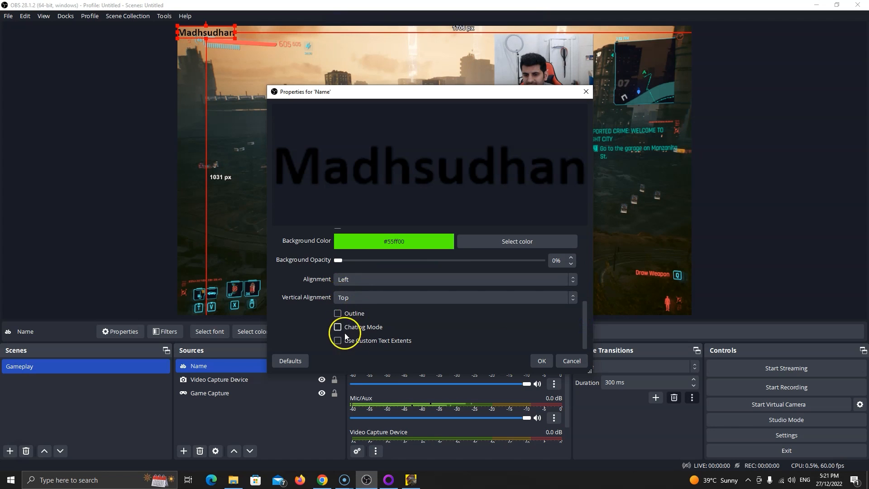
click(542, 362)
- Lock the Game Capture source and place the name text in the lower-right corner of the webcam picture
click(299, 151)
drag(215, 35, 547, 116)
click(566, 132)
click(332, 393)
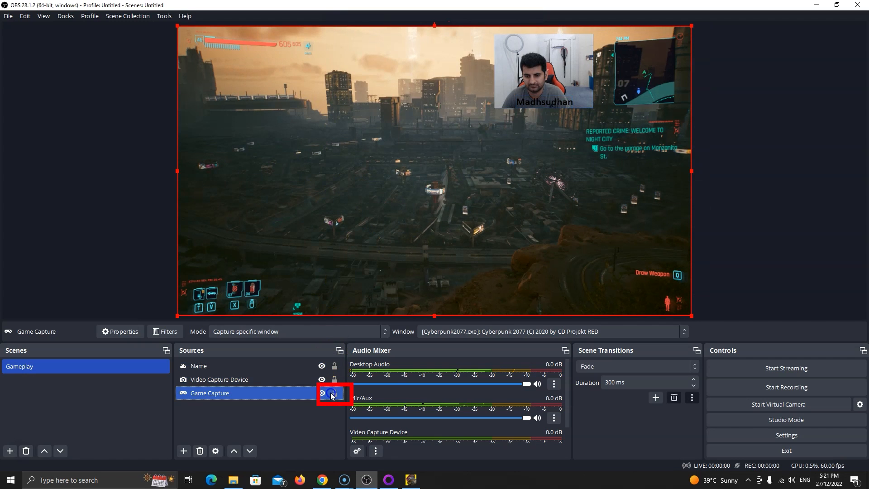
drag(546, 102, 565, 101)
click(602, 178)
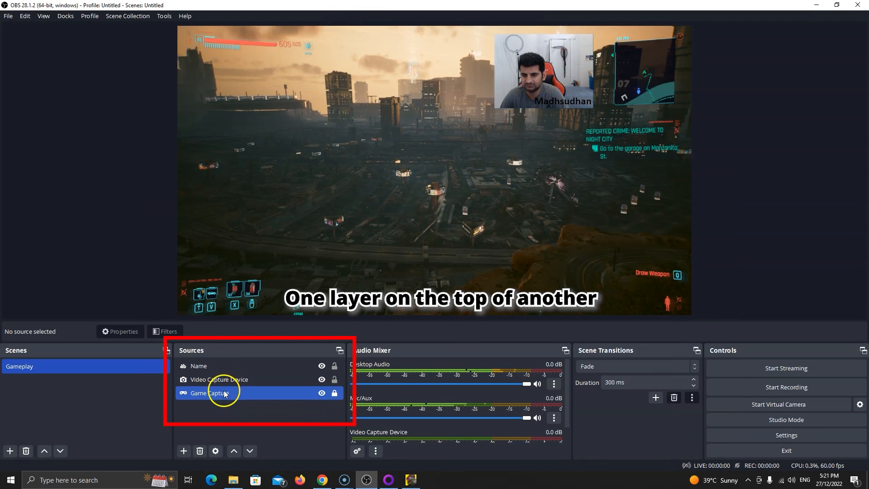
- Move the Name source below the Video Capture Device in the source order and restore it above the webcam
click(218, 366)
drag(214, 369, 221, 377)
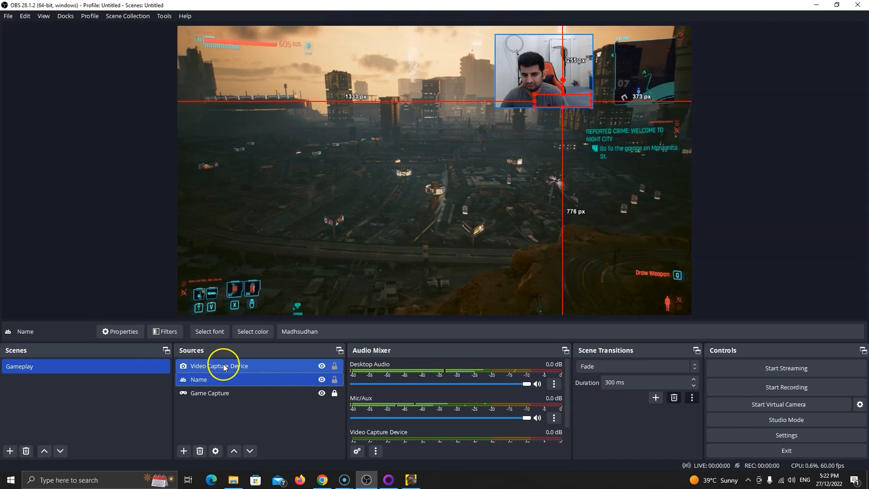
click(223, 367)
ctrl+click(223, 394)
click(224, 368)
drag(223, 368, 238, 383)
click(238, 369)
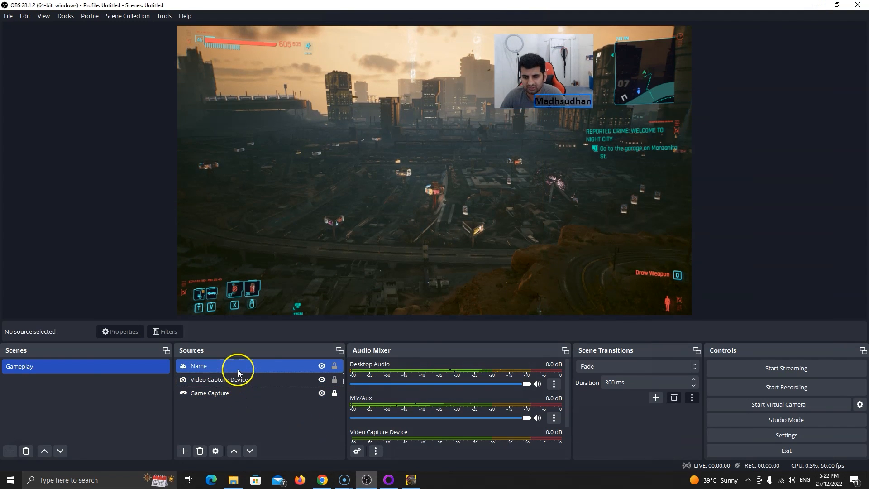
- Try adding an initial to the Name source's text without opening its properties, and remove it again
click(316, 332)
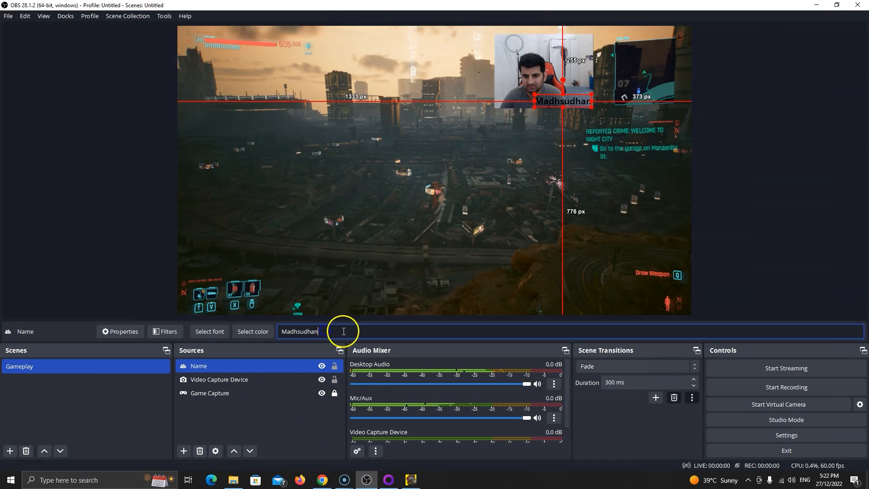
text(K)
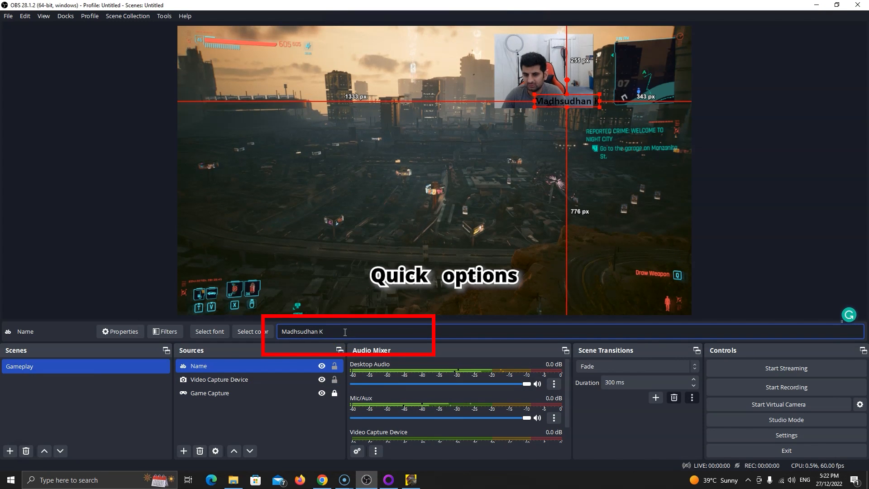
click(256, 379)
click(212, 375)
- Switch the Game Capture source to another window and back to the Cyberpunk 2077 window
click(210, 393)
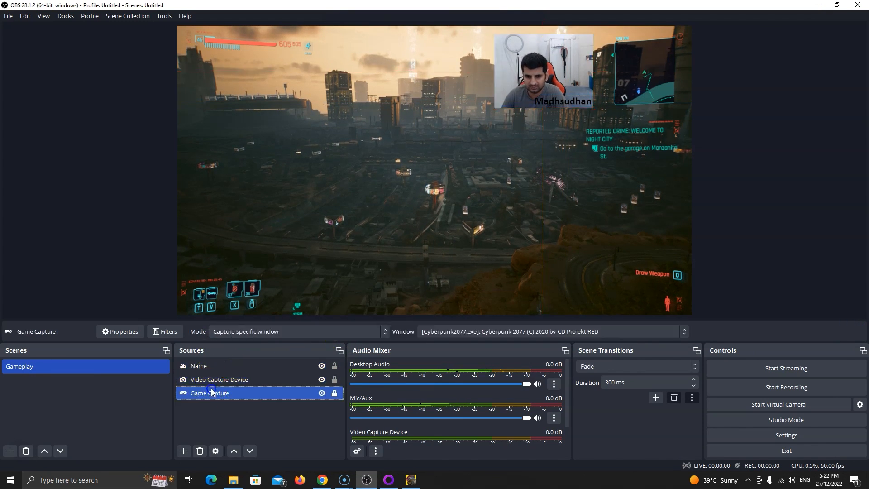
click(443, 334)
click(444, 372)
click(446, 334)
click(458, 383)
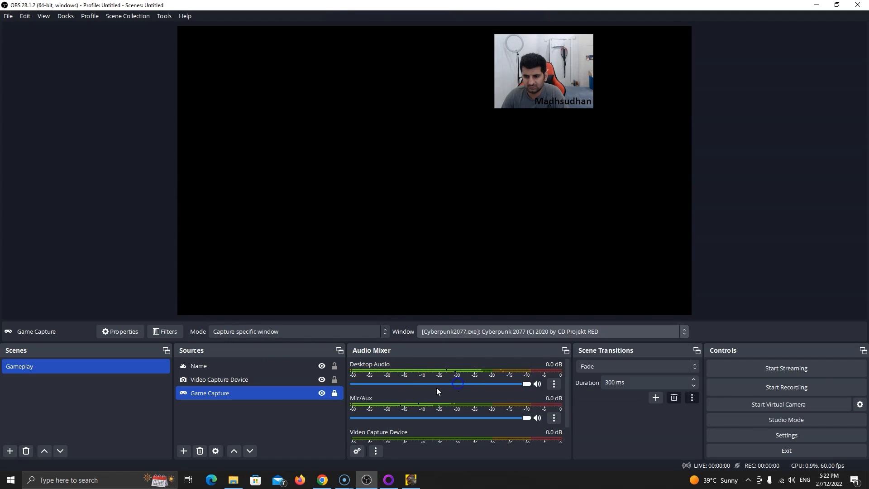
click(310, 432)
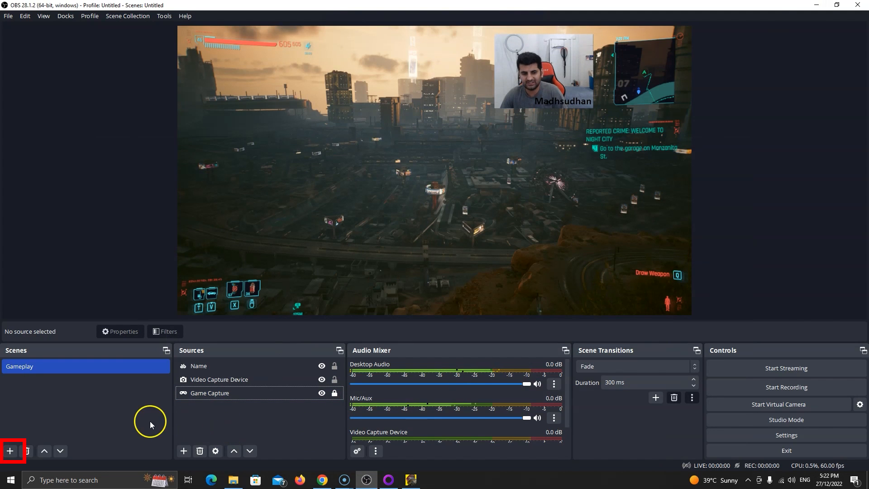
- Create a new scene called Tutorial
click(10, 451)
text(Tutorial)
key(Return)
- Add a Display Capture source to the Tutorial scene, keeping the Automatic capture method and Display 1 (Primary Monitor), and accept its properties
click(183, 451)
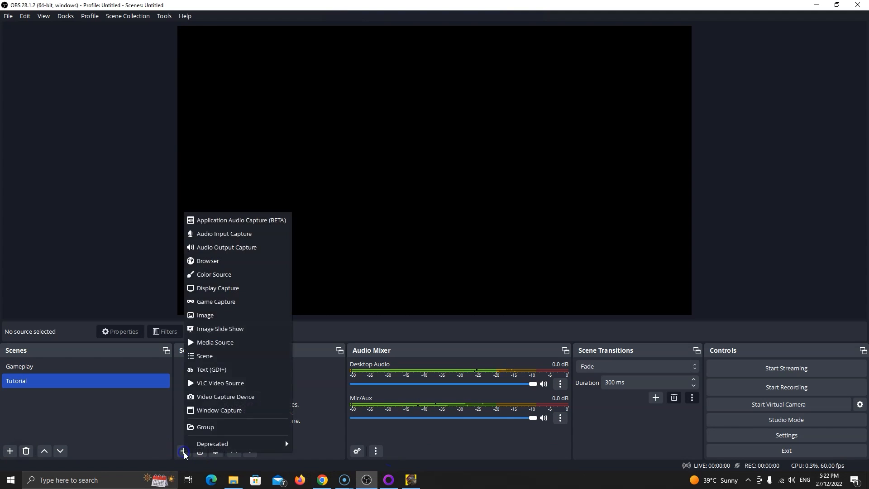
click(221, 290)
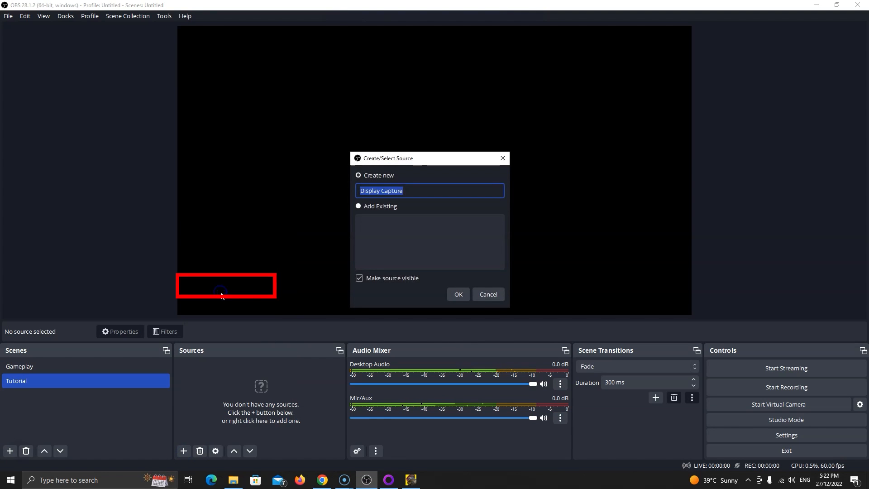
click(454, 294)
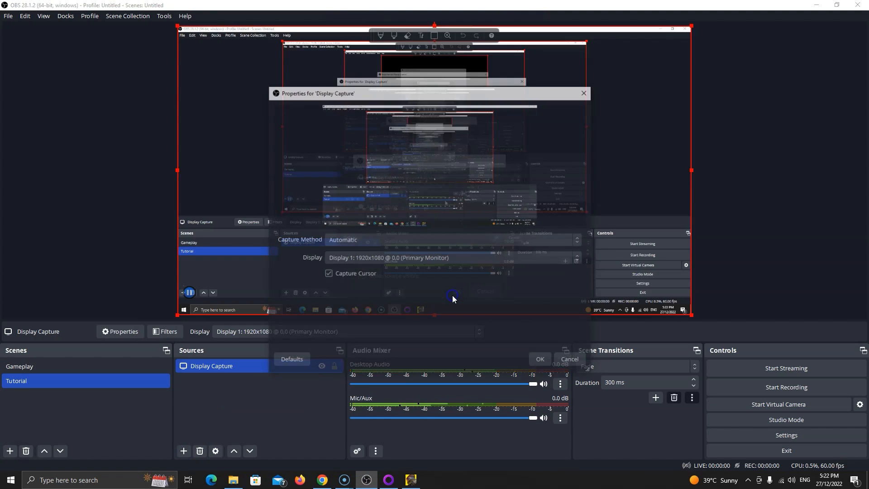
click(416, 241)
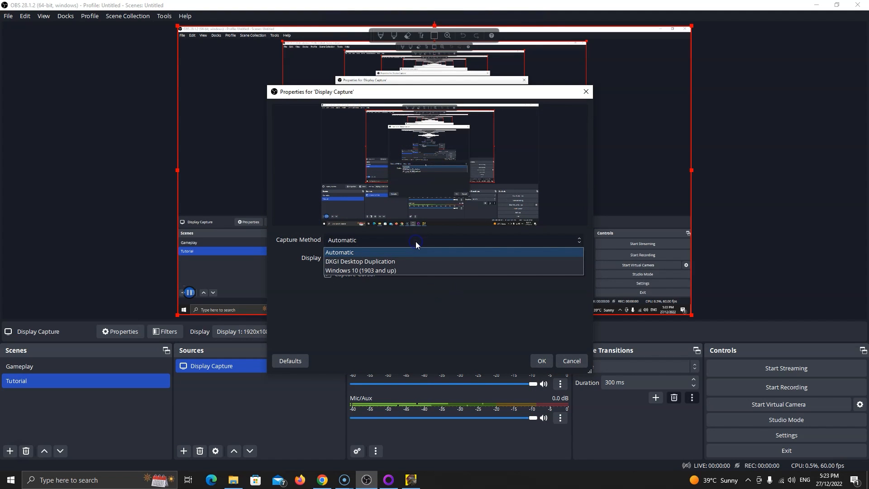
click(416, 243)
click(419, 261)
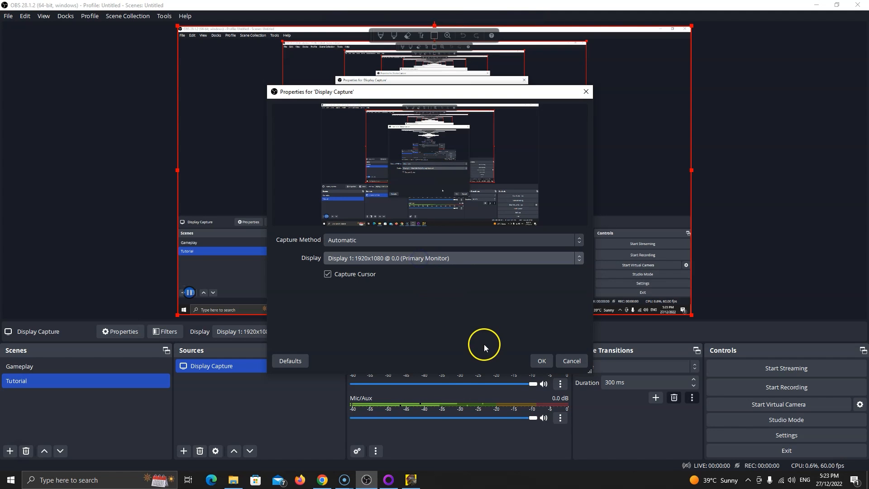
click(542, 361)
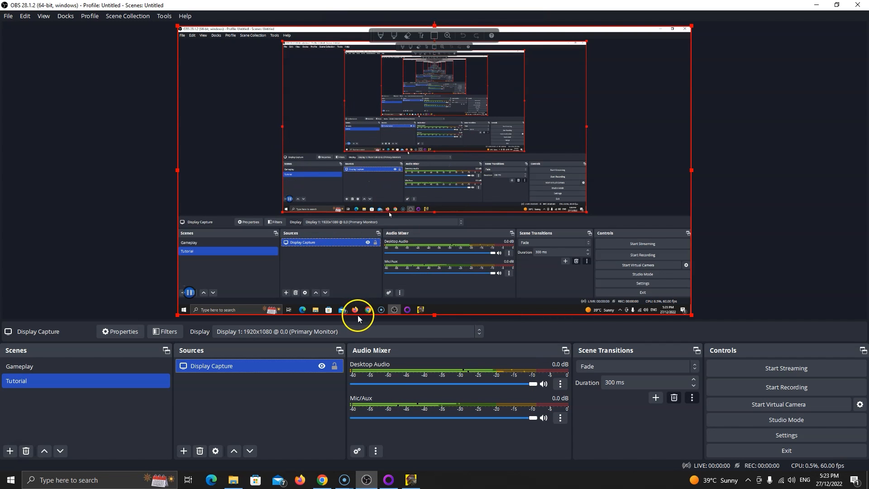
drag(562, 5, 439, 0)
click(275, 415)
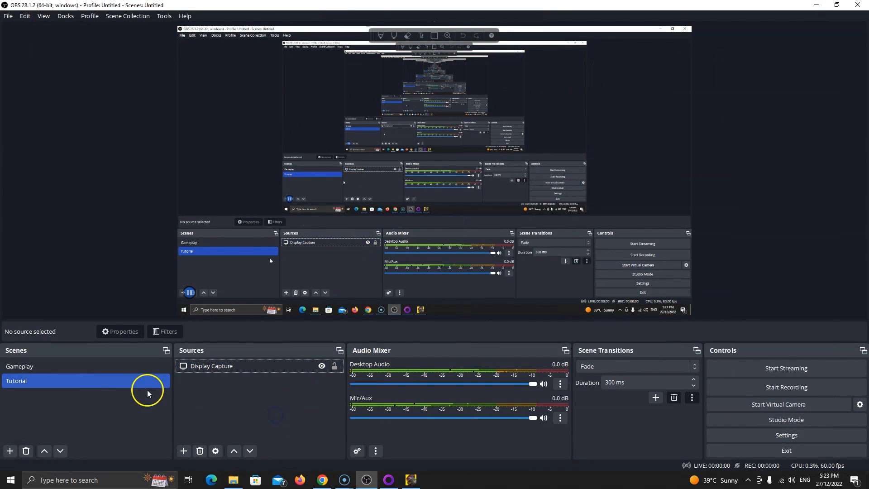
- Switch between the Gameplay and Tutorial scenes to view the Fade transition, ending on Gameplay
click(96, 369)
click(72, 381)
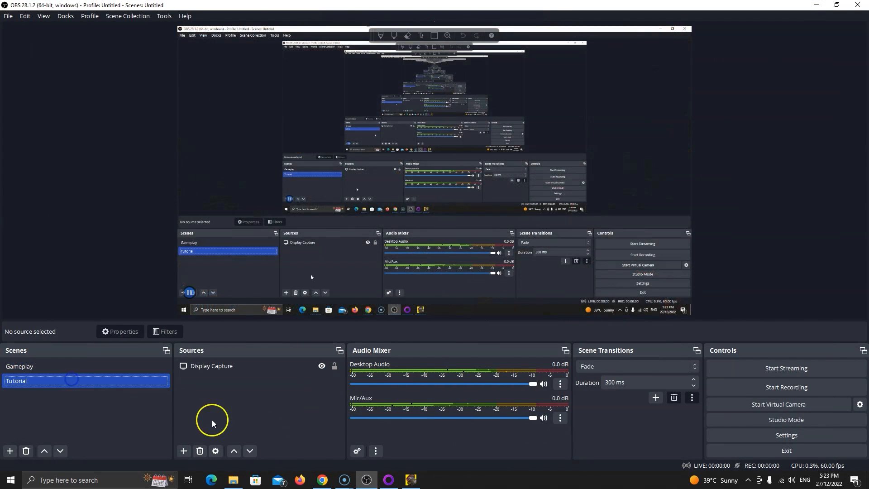
click(113, 367)
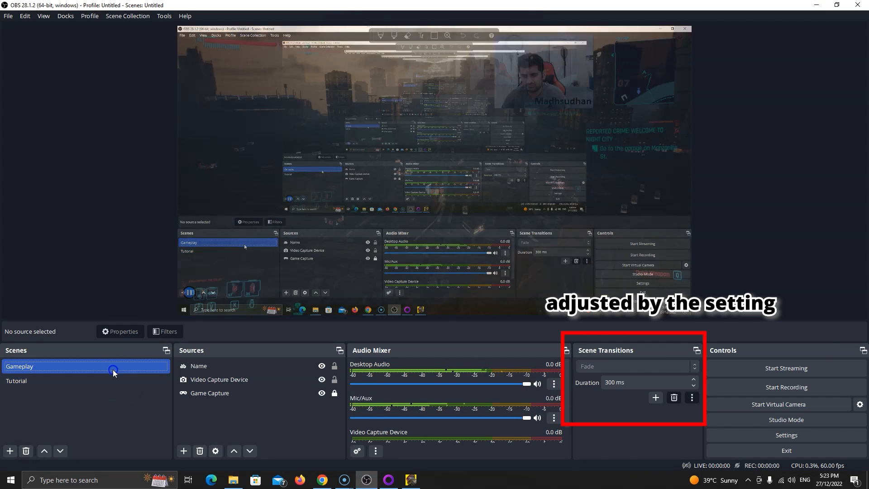
- Set the recording quality in the output settings to Indistinguishable Quality, Large File Size
click(728, 435)
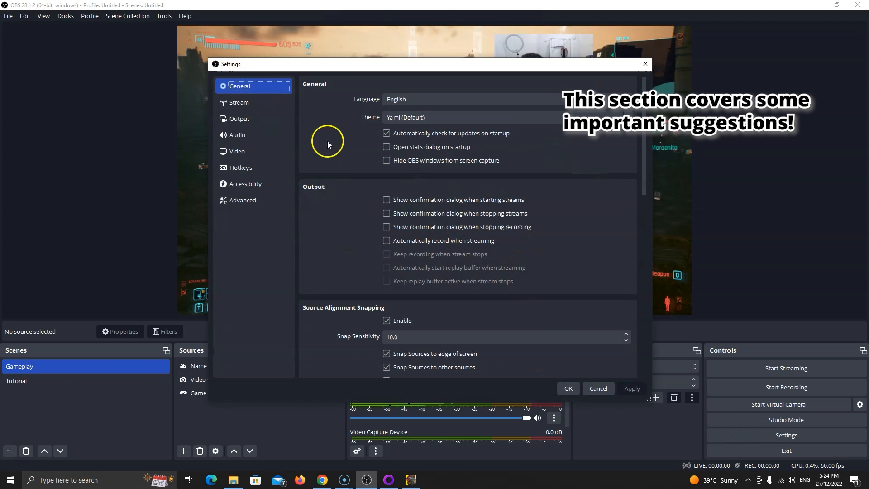
drag(342, 66, 344, 56)
click(270, 82)
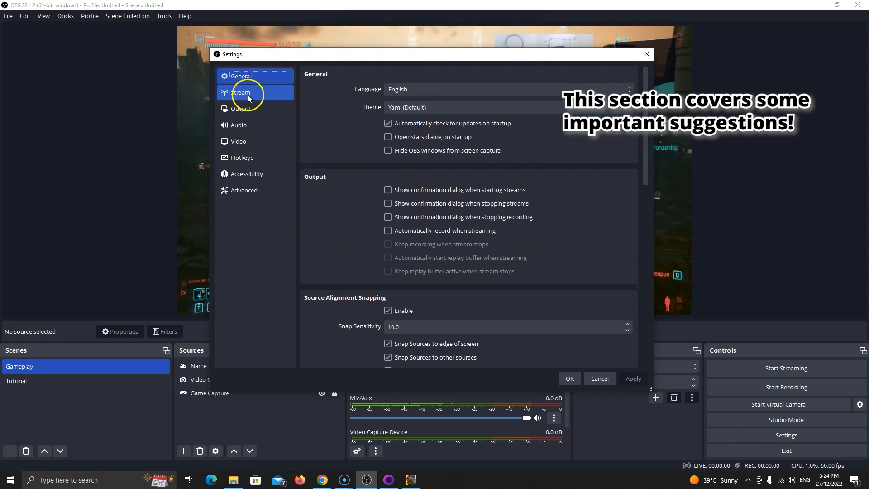
click(238, 112)
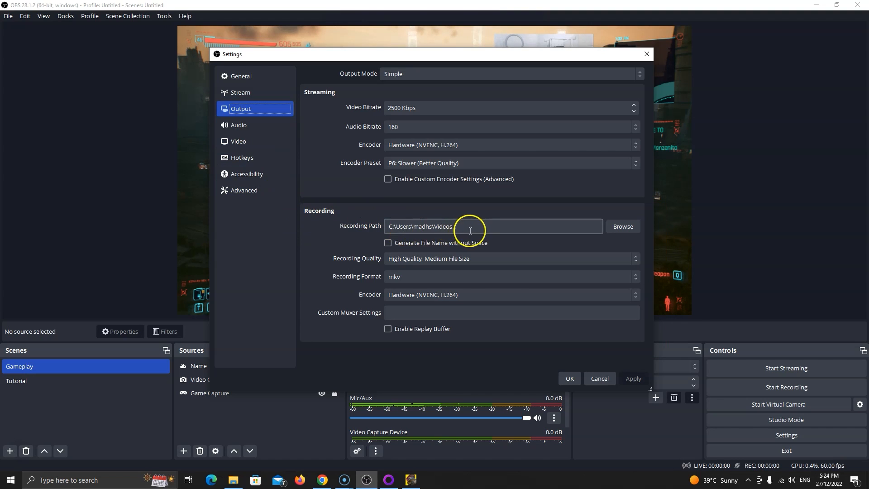
click(409, 259)
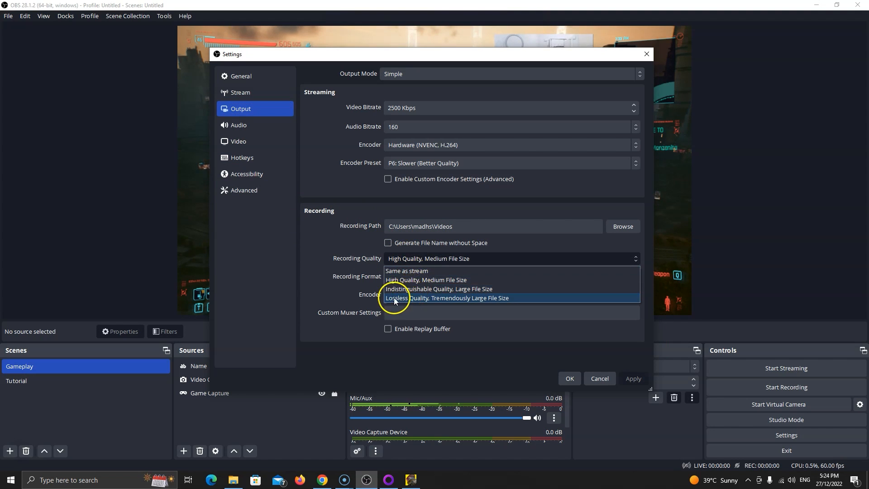
click(452, 290)
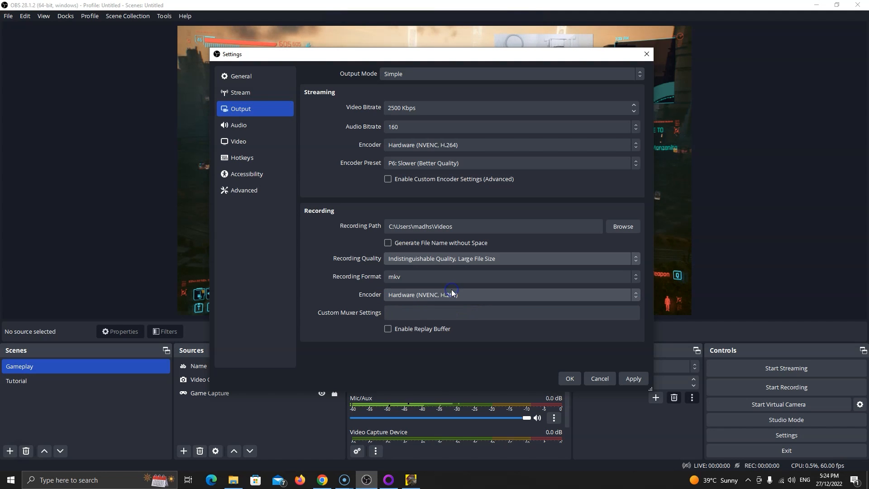
- Keep the recording encoder on Hardware (NVENC, H.264), set the recording format to mp4, and accept the settings
click(400, 276)
click(401, 280)
click(427, 295)
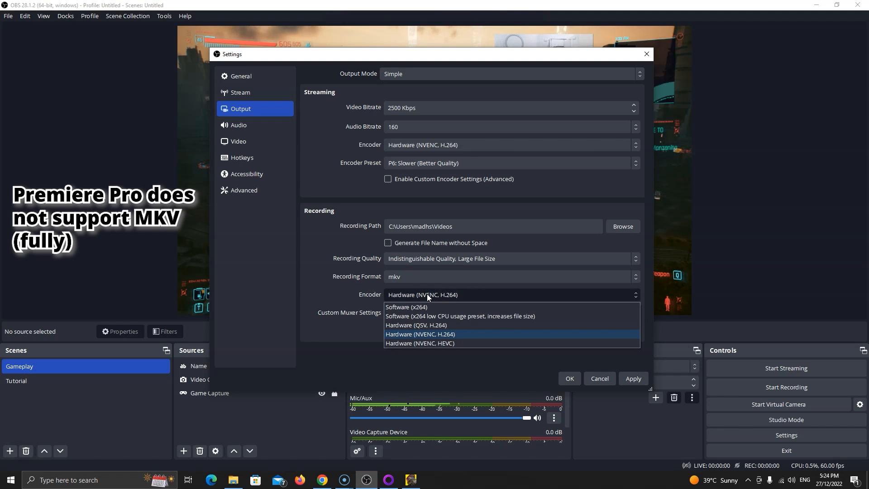
click(428, 295)
click(424, 280)
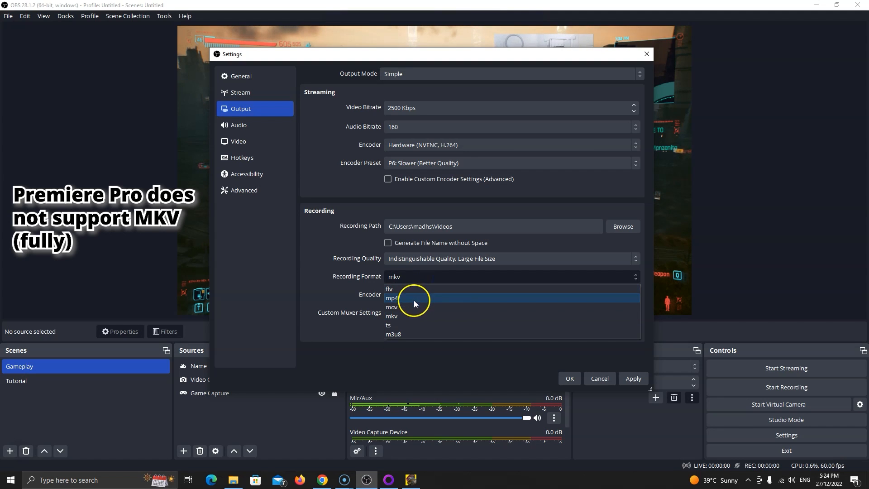
click(413, 300)
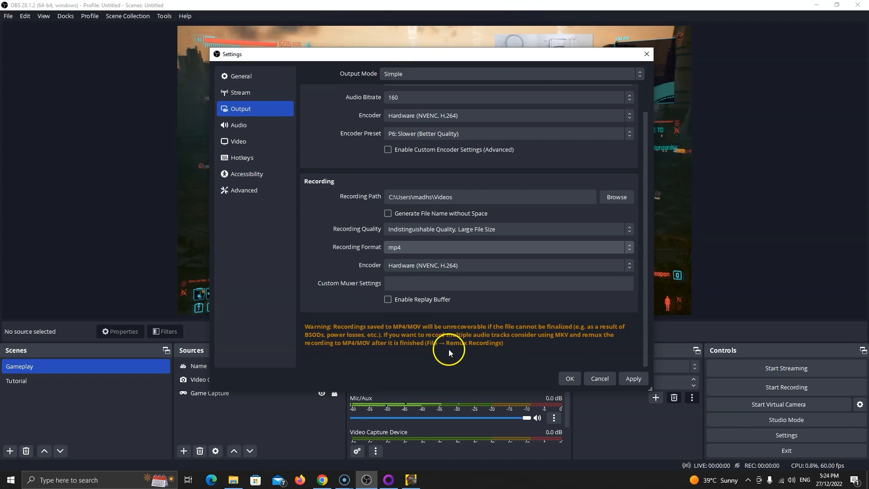
click(569, 379)
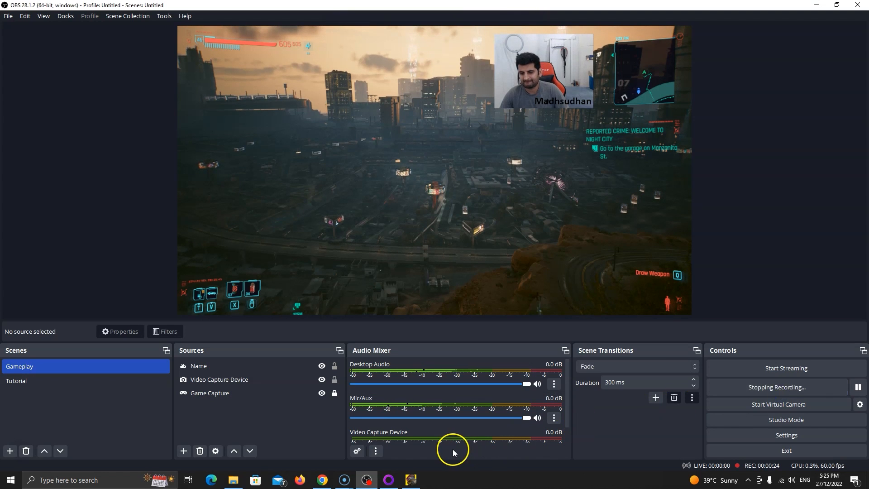
- Open the stream settings and choose Twitch as the streaming service
click(769, 434)
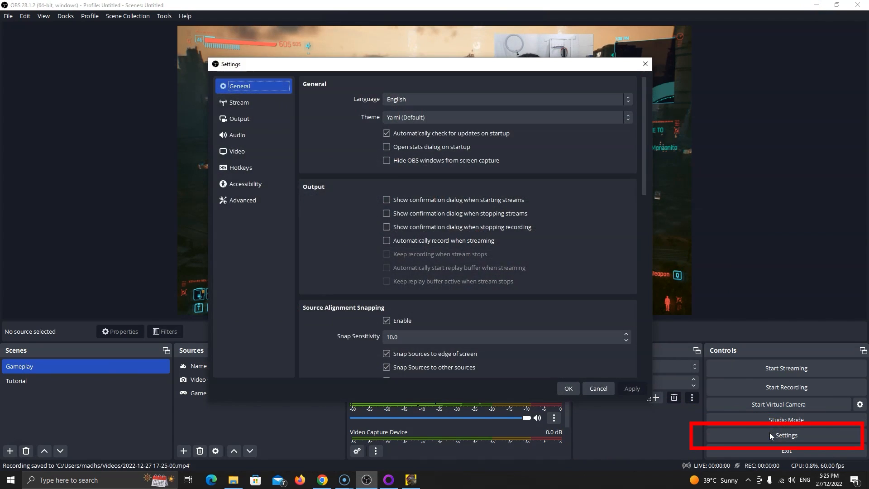
click(248, 103)
click(382, 85)
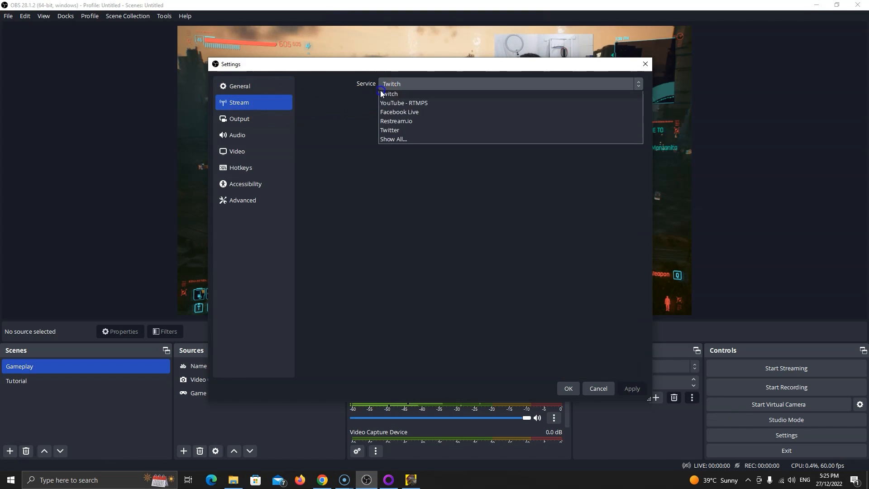
click(392, 131)
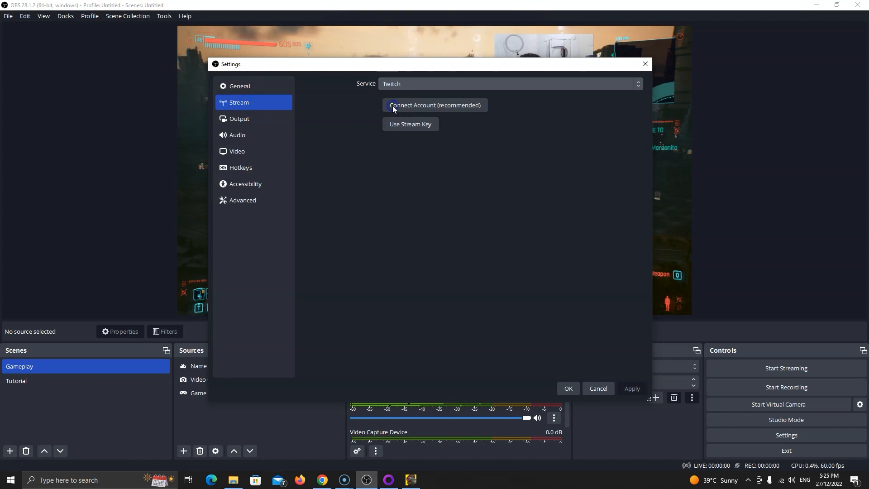
- Connect the Twitch account by logging in with the account username and password, authorize the application, and accept the settings
click(419, 106)
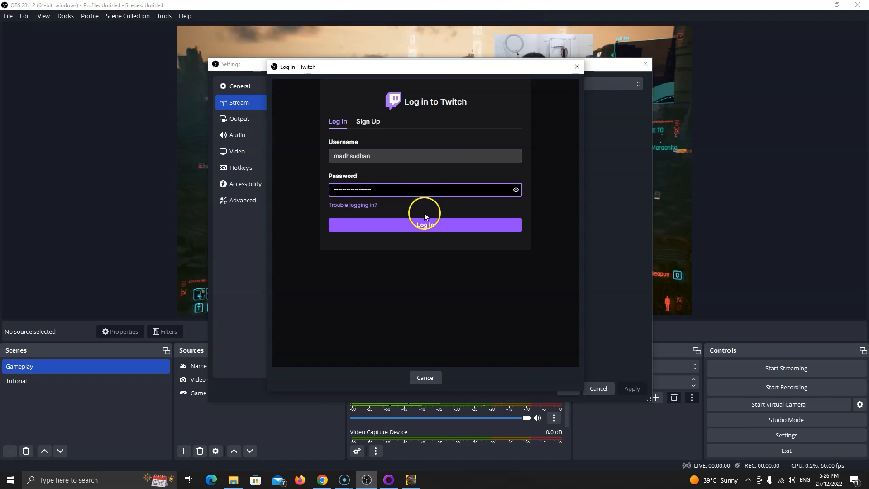
click(425, 221)
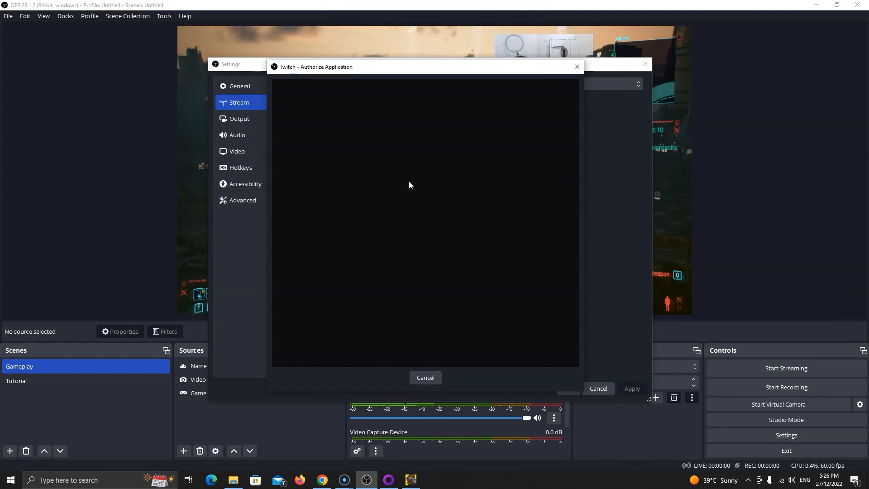
click(415, 318)
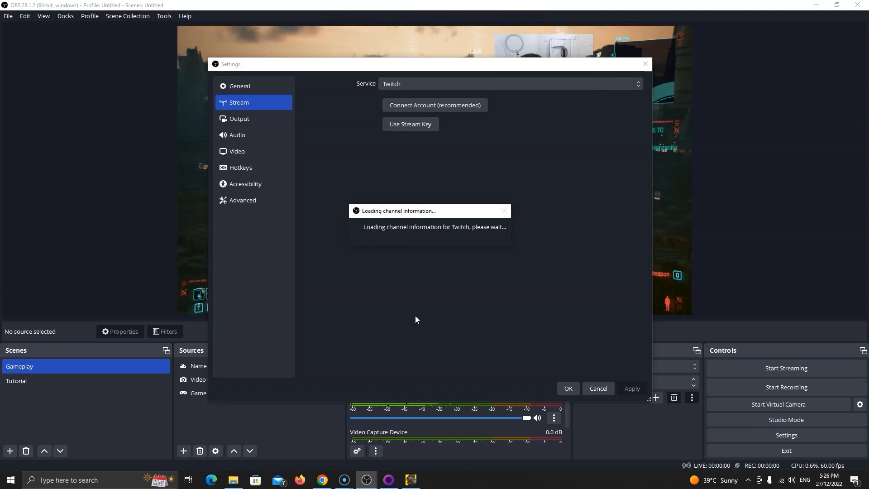
click(569, 389)
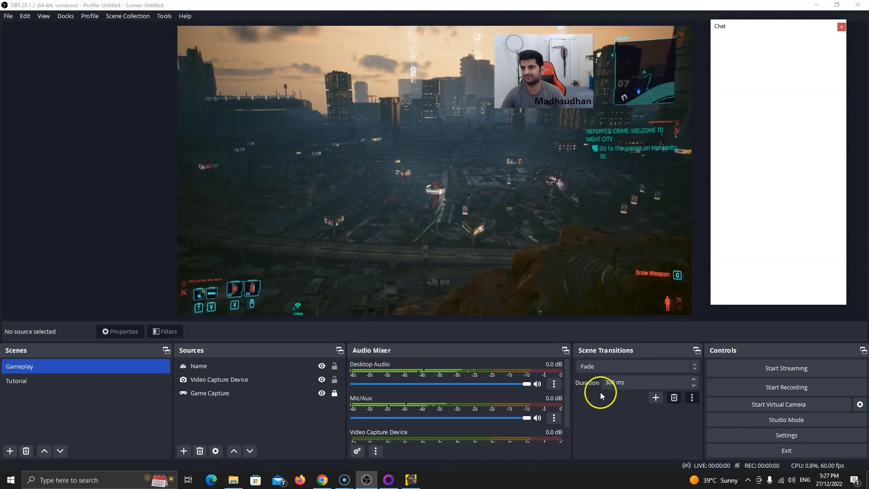
- Set the stream title to Cyberpunk 2077 and save the stream information
drag(25, 68, 20, 66)
text(Cyberpunk 2077)
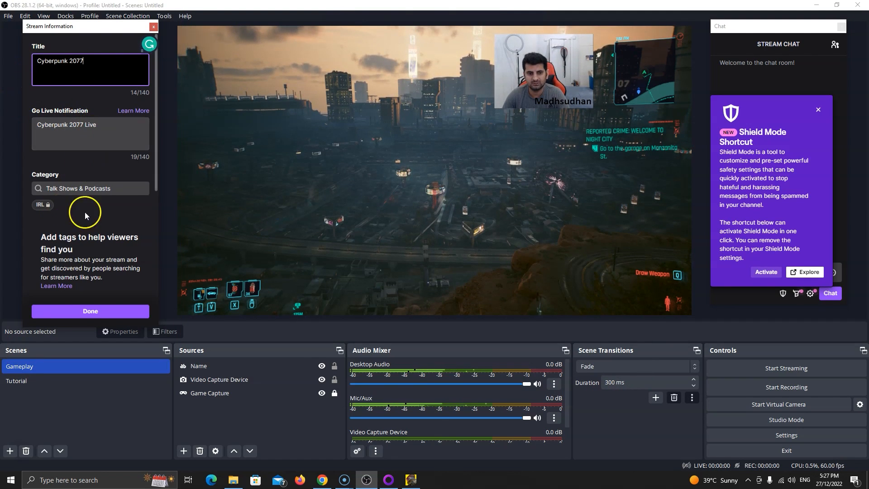
click(90, 312)
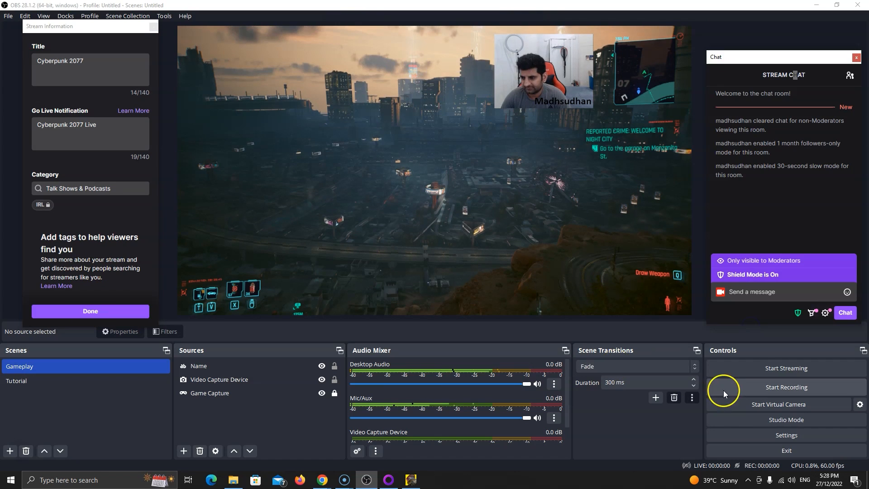
- Start streaming the Gameplay scene and switch to Chrome to check the live Twitch channel
click(760, 370)
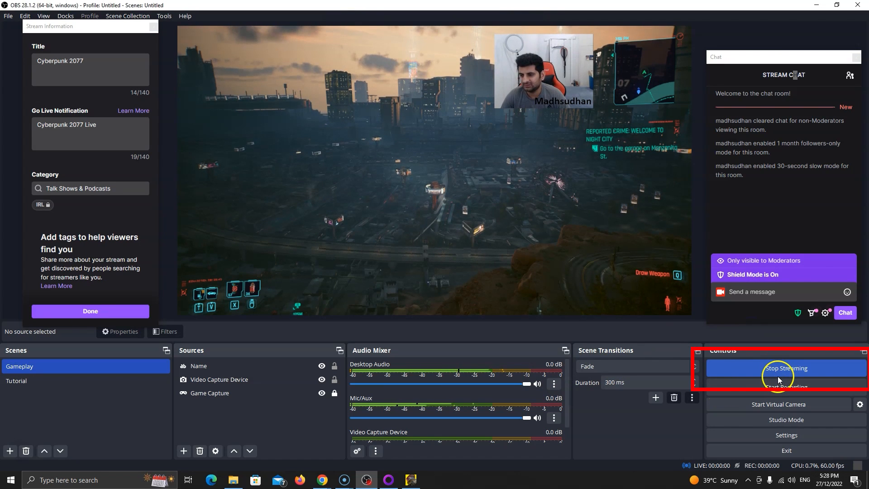
click(323, 478)
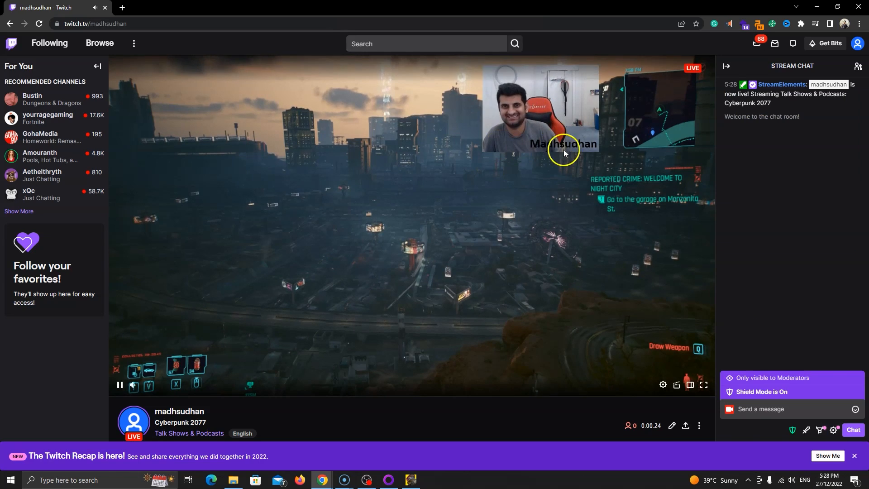
- Return from Chrome to OBS Studio and stop the stream
click(818, 6)
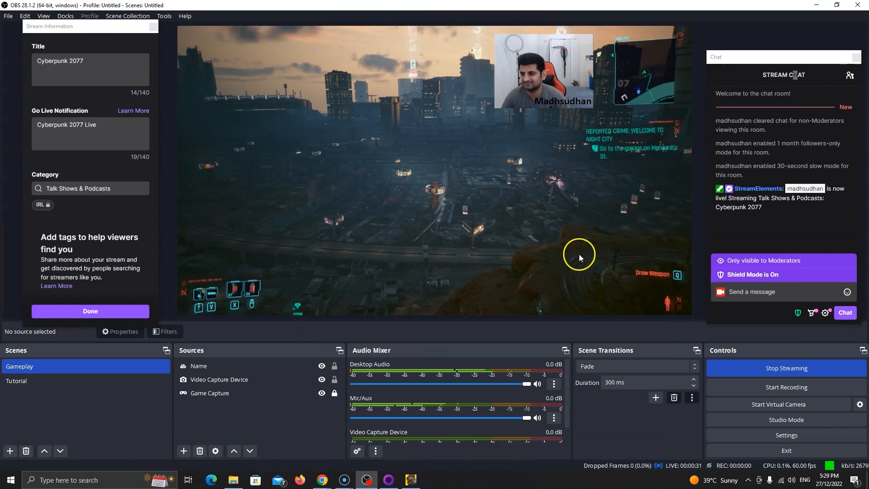
click(778, 370)
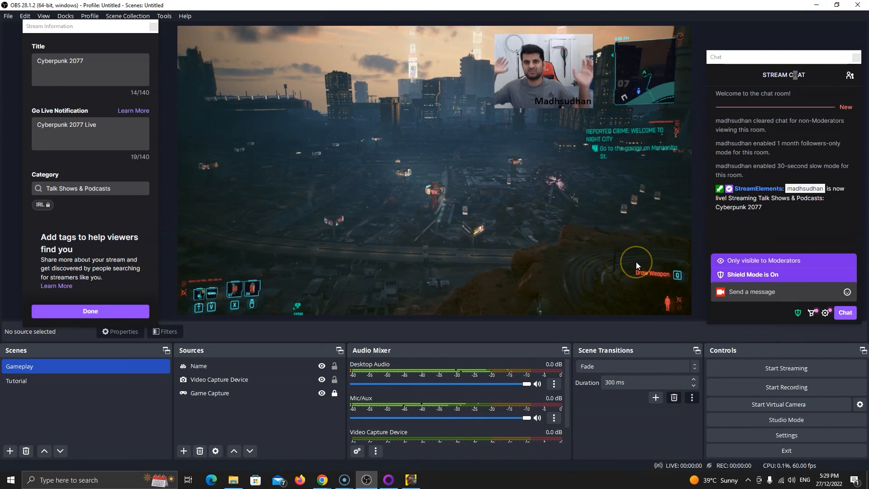